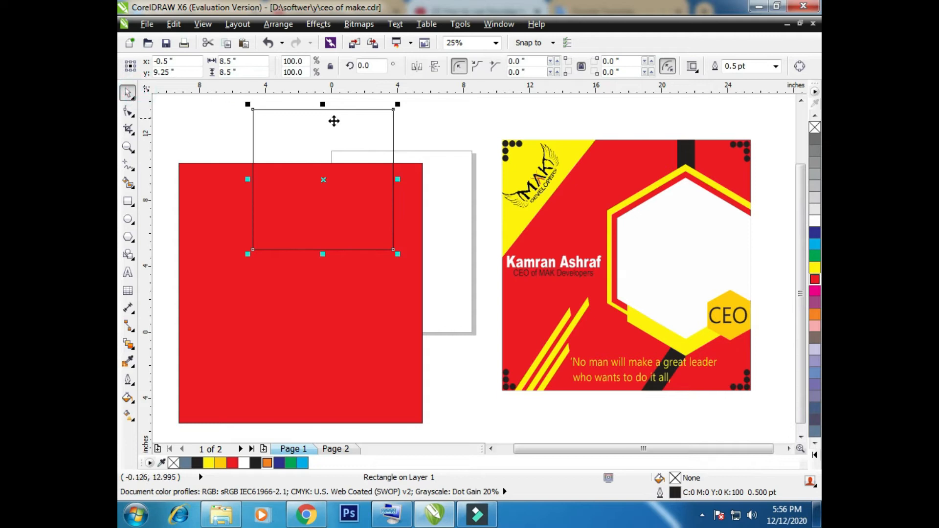
# Enlarge the unfilled square to about 14.8 × 14.3 in, rotate it to about 313.8°, and place it over the red rectangle's upper-left corner
pyautogui.click(398, 99)
pyautogui.click(354, 130)
pyautogui.moveTo(398, 104); pyautogui.dragTo(226, 177)
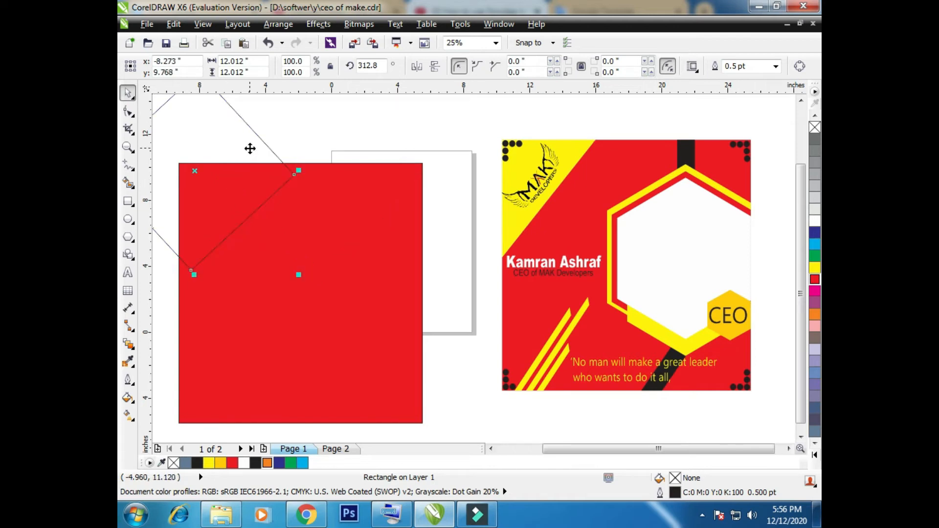
pyautogui.moveTo(299, 171); pyautogui.dragTo(344, 171)
pyautogui.moveTo(223, 272); pyautogui.dragTo(303, 158)
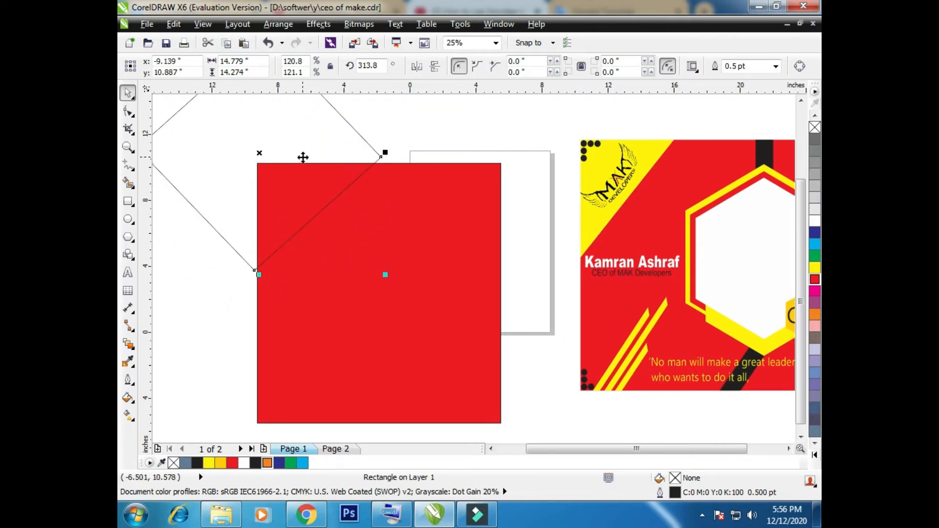
# Fill the rotated square yellow and PowerClip it inside the red rectangle
pyautogui.click(815, 267)
pyautogui.rightClick(303, 161)
pyautogui.click(334, 8)
pyautogui.click(384, 198)
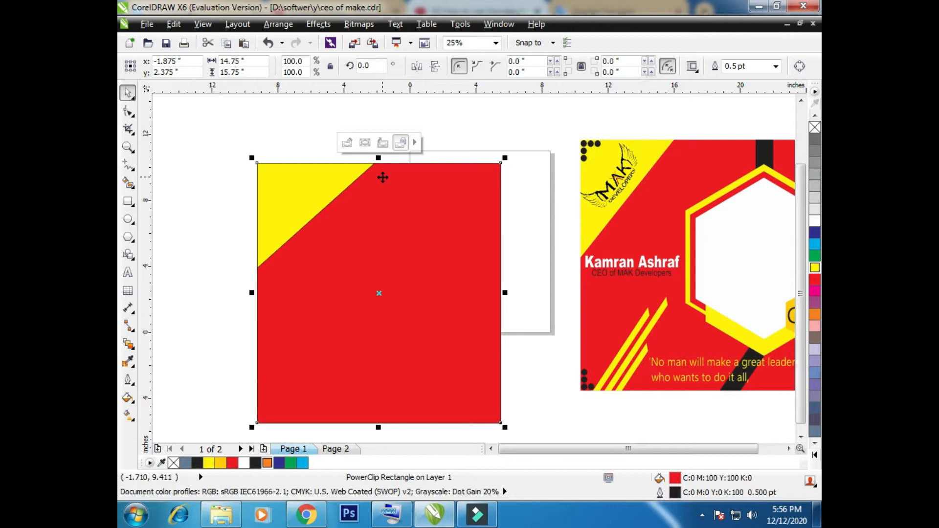
# Draw a polygon about 32 × 33 in on the empty canvas and set its number of sides to 6
pyautogui.scroll(-2, 383, 178)
pyautogui.scroll(2, 385, 177)
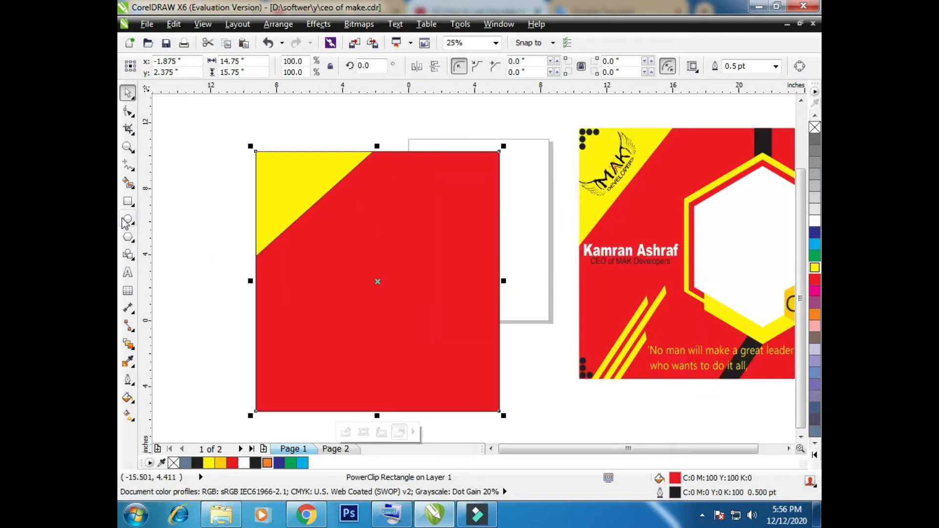
pyautogui.click(134, 245)
pyautogui.click(168, 235)
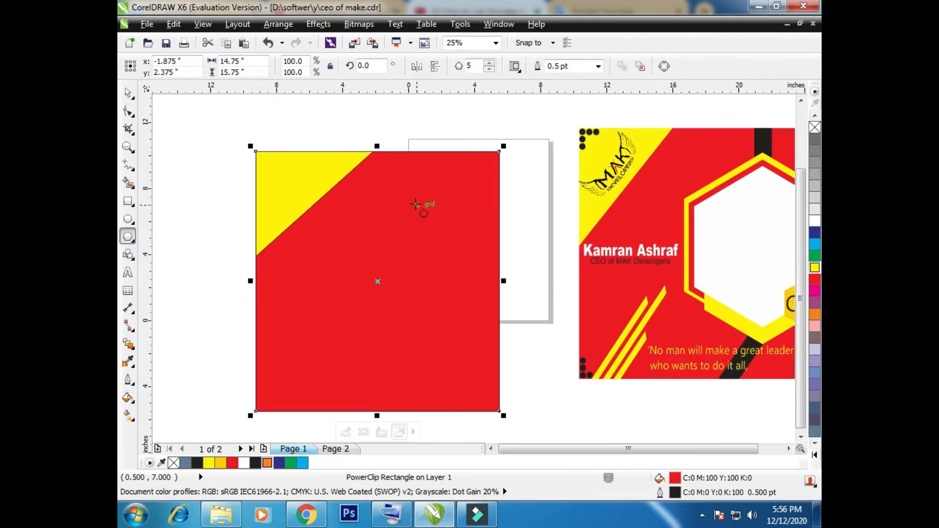
pyautogui.scroll(-4, 416, 204)
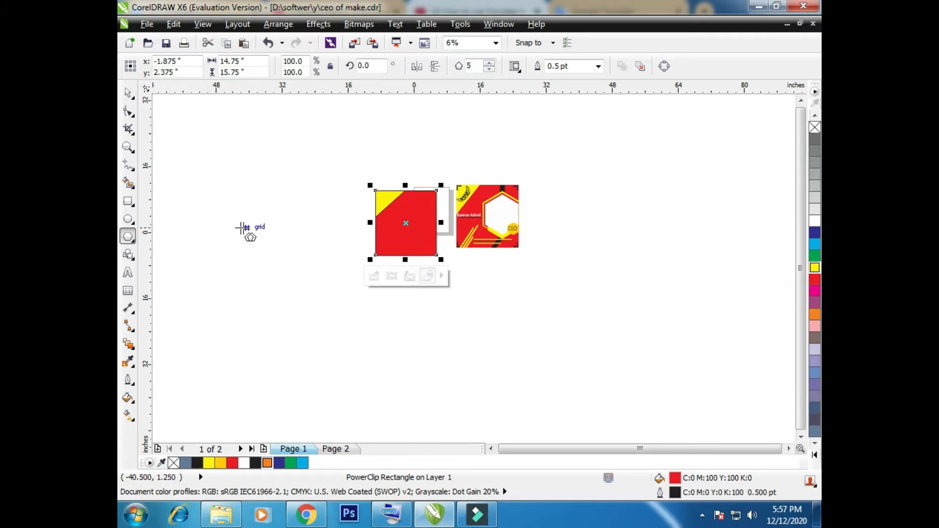
pyautogui.moveTo(236, 224); pyautogui.dragTo(379, 370)
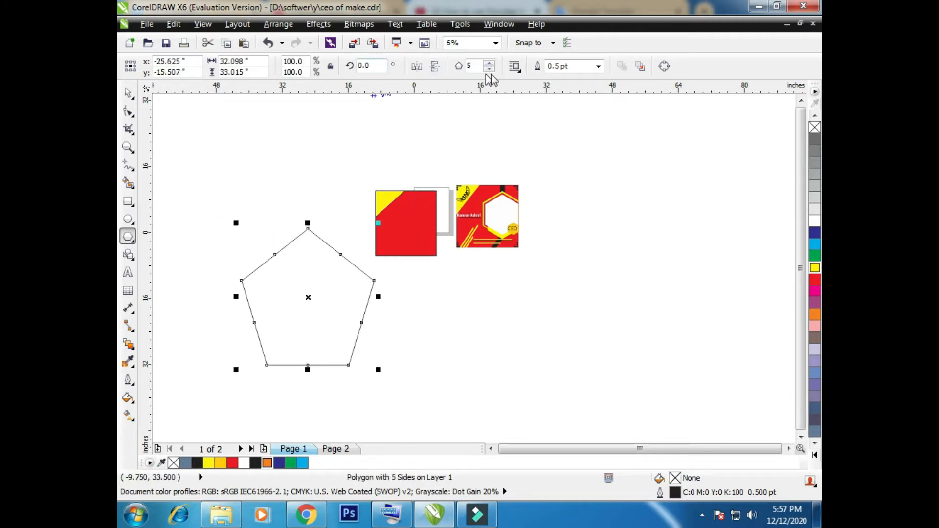
pyautogui.click(489, 63)
# Scale the hexagon to about 9.6 × 12 in, position it over the red rectangle's right side, and fill it yellow
pyautogui.click(128, 93)
pyautogui.moveTo(289, 321); pyautogui.dragTo(417, 253)
pyautogui.scroll(2, 418, 253)
pyautogui.moveTo(581, 378); pyautogui.dragTo(526, 290)
pyautogui.moveTo(456, 220); pyautogui.dragTo(493, 315)
pyautogui.moveTo(558, 377); pyautogui.dragTo(543, 360)
pyautogui.moveTo(520, 321); pyautogui.dragTo(447, 207)
pyautogui.click(208, 463)
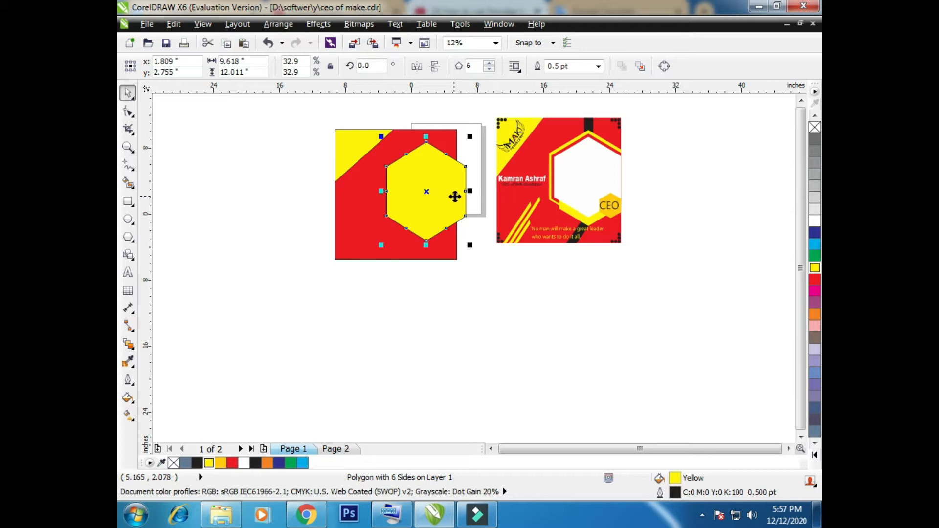
# Add a concentric hexagon copy about 8.4 × 10.5 in inside the yellow one and fill it red
pyautogui.moveTo(470, 245); pyautogui.dragTo(464, 234)
pyautogui.rightClick(465, 241)
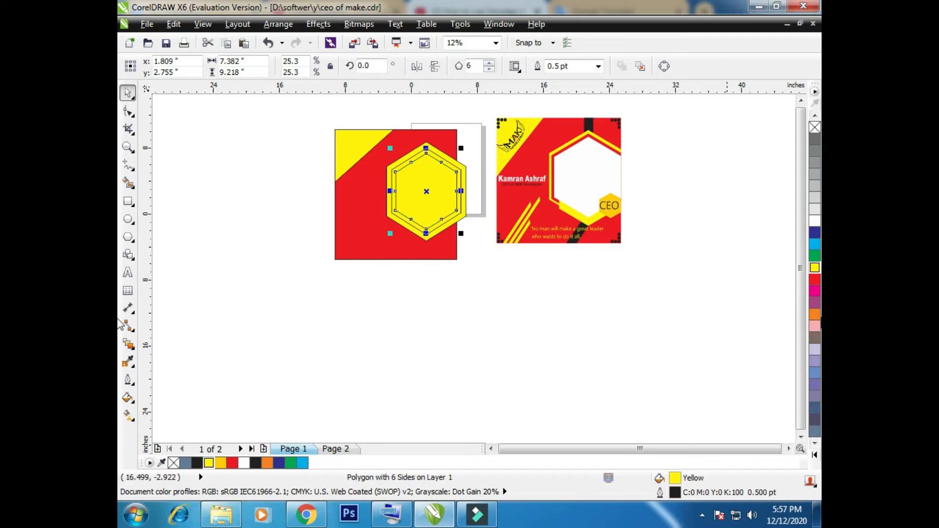
pyautogui.click(815, 280)
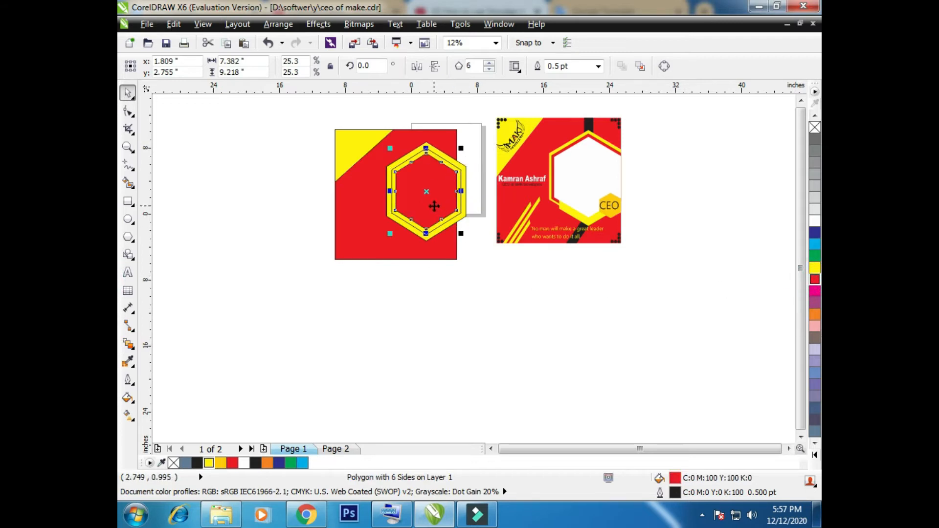
pyautogui.hotkey('ctrl', 'z')
pyautogui.hotkey('ctrl', 'z')
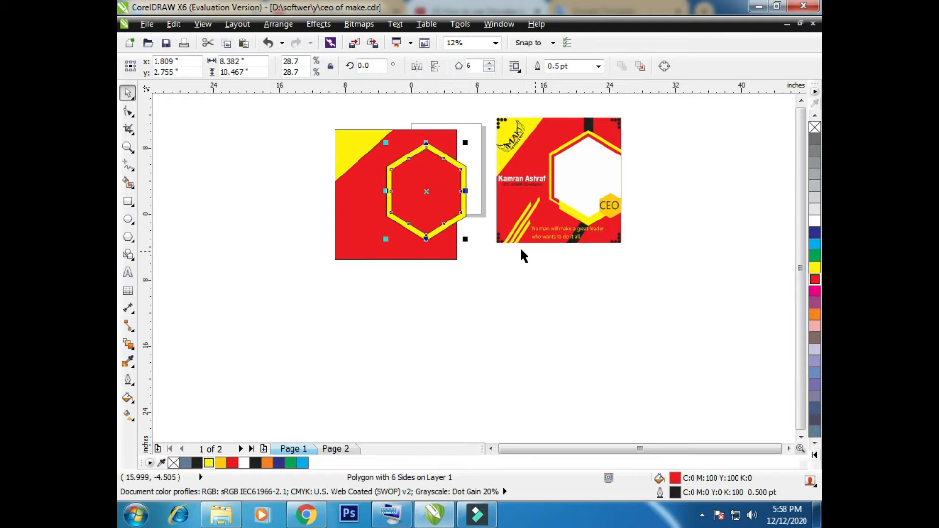
# Duplicate the red hexagon concentrically at about 7.4 × 9.2 in and fill the copy white
pyautogui.moveTo(463, 238)
pyautogui.mouseDown()
pyautogui.moveTo(458, 228)
pyautogui.moveTo(459, 235)
pyautogui.mouseUp()
pyautogui.rightClick(459, 235)
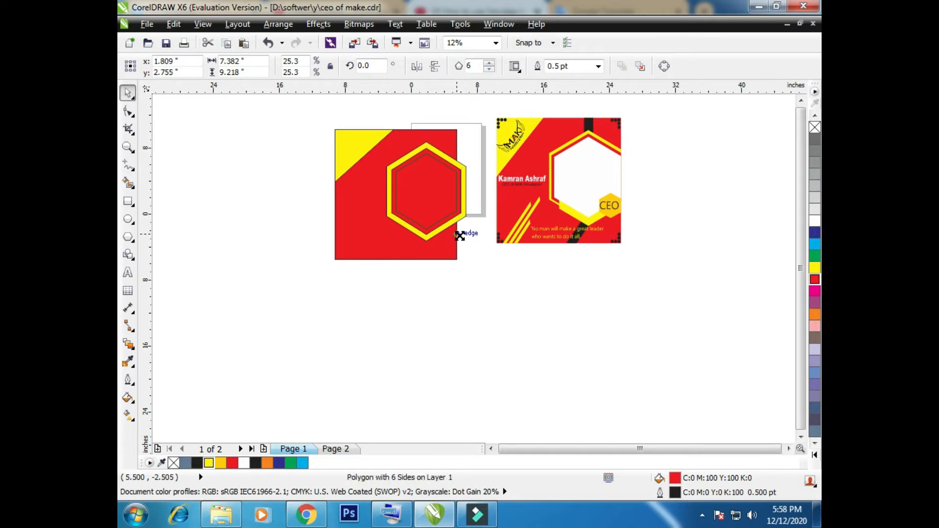
pyautogui.click(815, 221)
pyautogui.scroll(2, 387, 213)
pyautogui.scroll(-2, 387, 214)
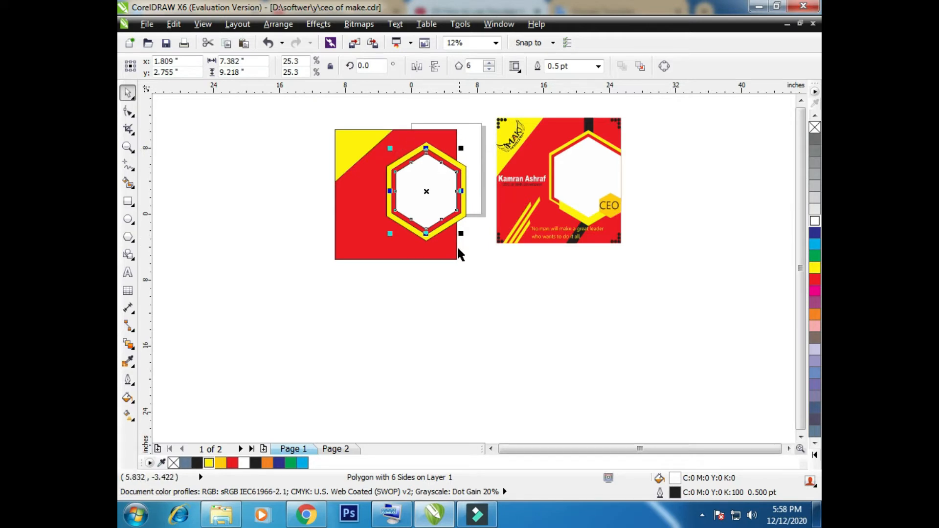
# Copy the white hexagon, shrink the copy to about 2.75 × 3.4 in, and place it at the large hexagon's lower-right edge
pyautogui.moveTo(447, 204); pyautogui.dragTo(492, 327)
pyautogui.moveTo(507, 357); pyautogui.dragTo(492, 337)
pyautogui.moveTo(483, 320); pyautogui.dragTo(453, 231)
pyautogui.scroll(2, 453, 231)
pyautogui.scroll(-1, 453, 231)
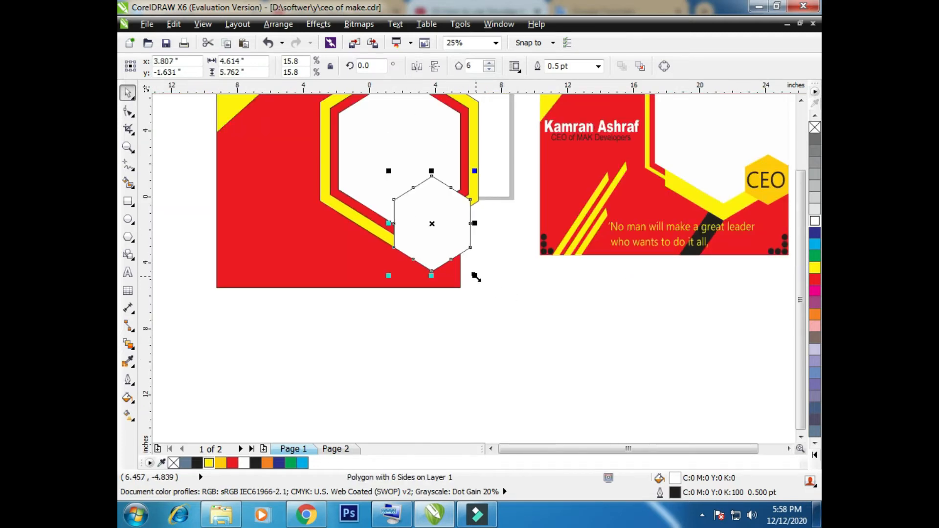
pyautogui.moveTo(476, 277); pyautogui.dragTo(463, 262)
pyautogui.moveTo(423, 214); pyautogui.dragTo(429, 216)
pyautogui.click(506, 238)
# Shrink the large white hexagon to about 5.5 × 6.9 in, move it down over the frame's bottom point, and fill it yellow
pyautogui.click(426, 161)
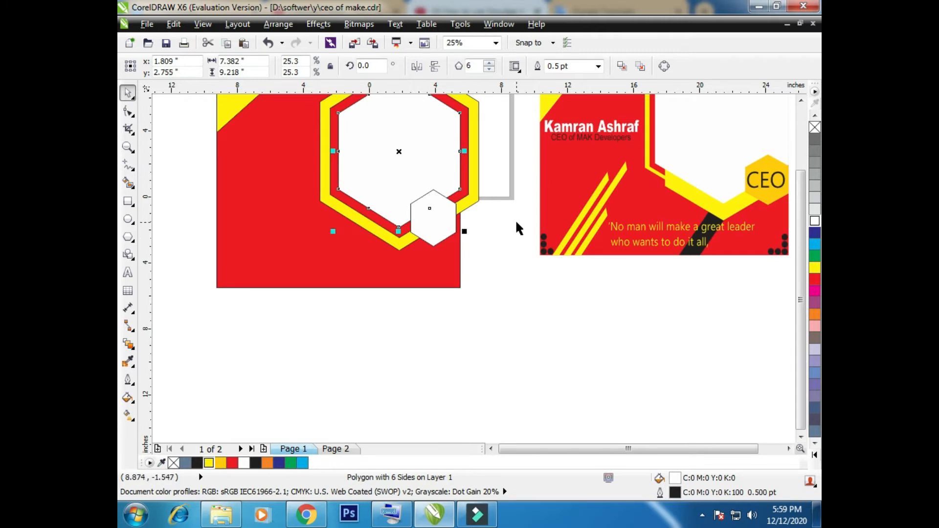
pyautogui.moveTo(465, 232); pyautogui.dragTo(450, 213)
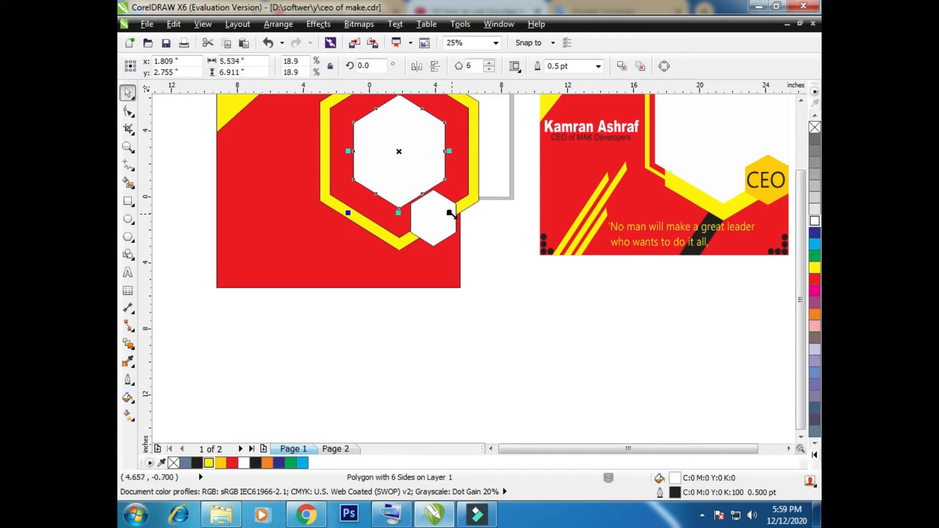
pyautogui.moveTo(413, 157); pyautogui.dragTo(409, 206)
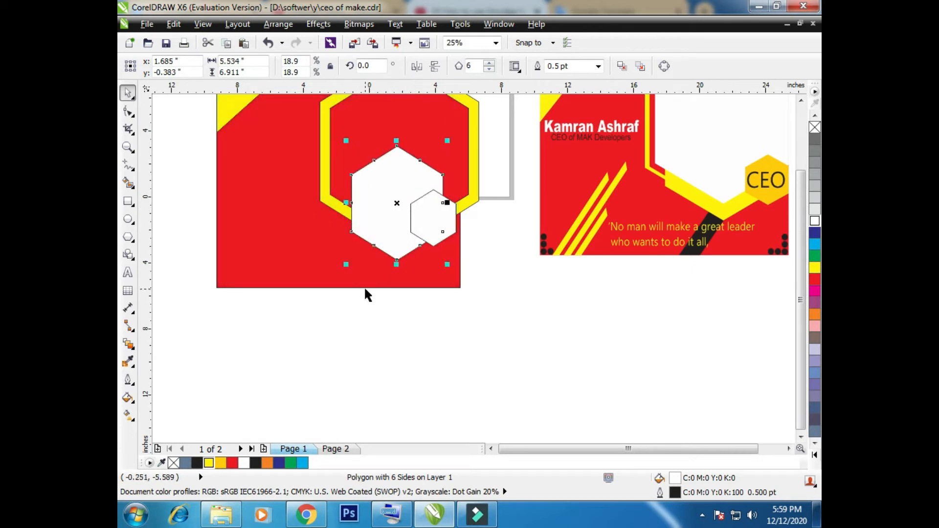
pyautogui.click(209, 463)
# Add a white concentric copy about 7.2 × 9 in inside the red hexagon and nudge the lower yellow hexagon slightly up and right
pyautogui.click(446, 123)
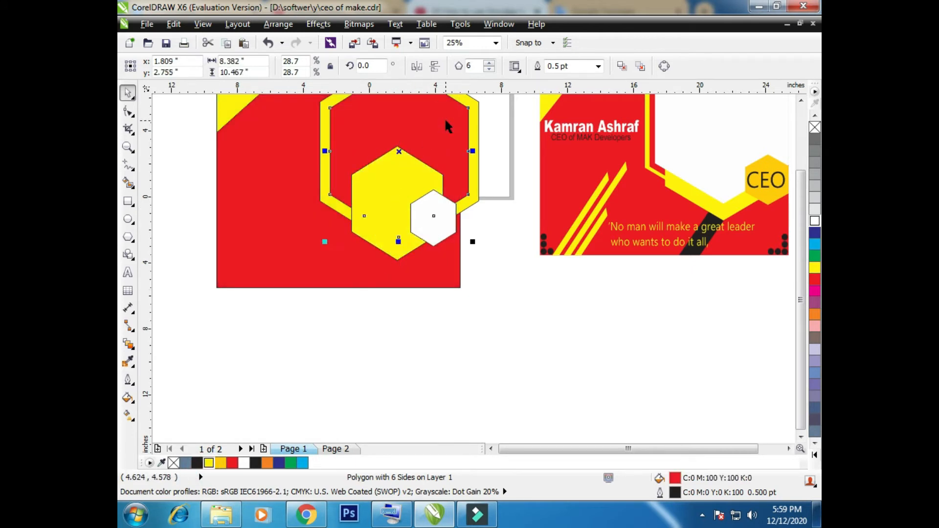
pyautogui.moveTo(470, 241)
pyautogui.mouseDown()
pyautogui.moveTo(465, 223)
pyautogui.moveTo(469, 231)
pyautogui.mouseUp()
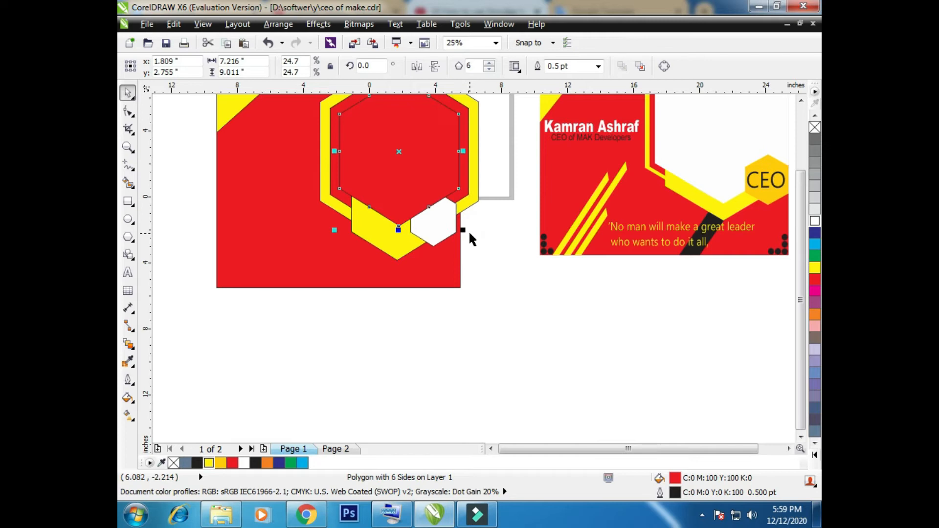
pyautogui.click(397, 246)
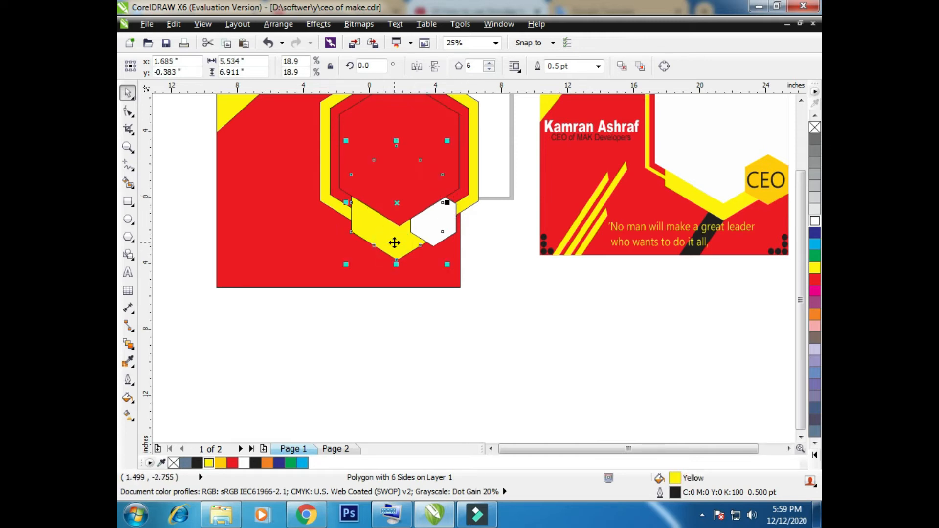
pyautogui.moveTo(395, 243)
pyautogui.mouseDown()
pyautogui.moveTo(395, 223)
pyautogui.moveTo(397, 241)
pyautogui.mouseUp()
pyautogui.click(414, 188)
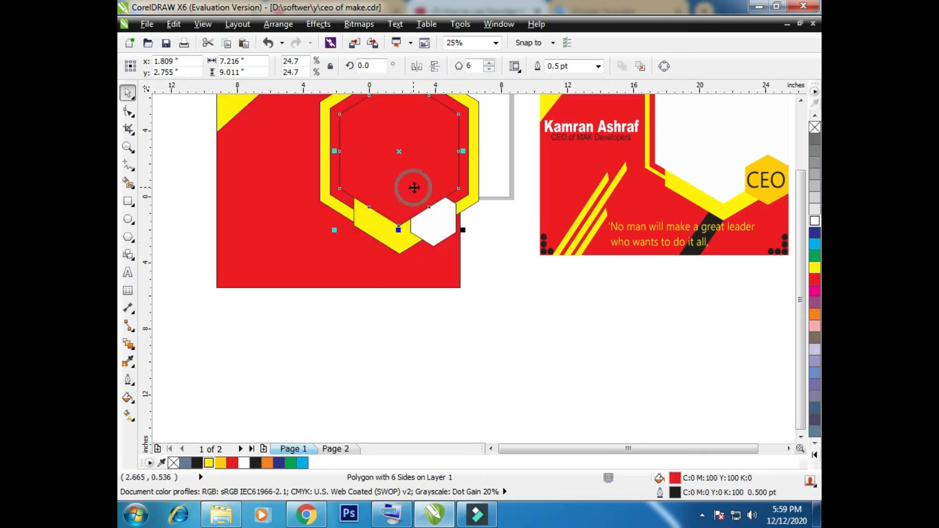
pyautogui.click(814, 221)
pyautogui.click(440, 223)
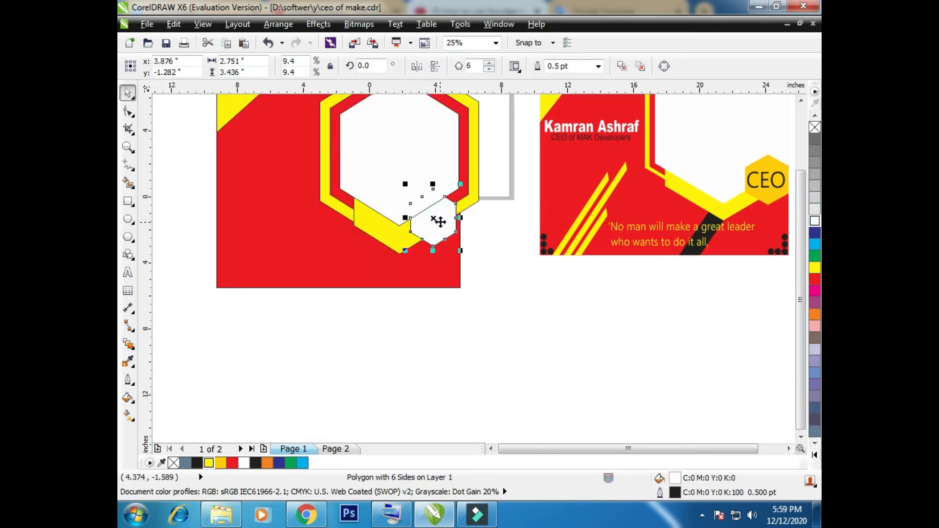
pyautogui.press('pageup')
pyautogui.click(489, 342)
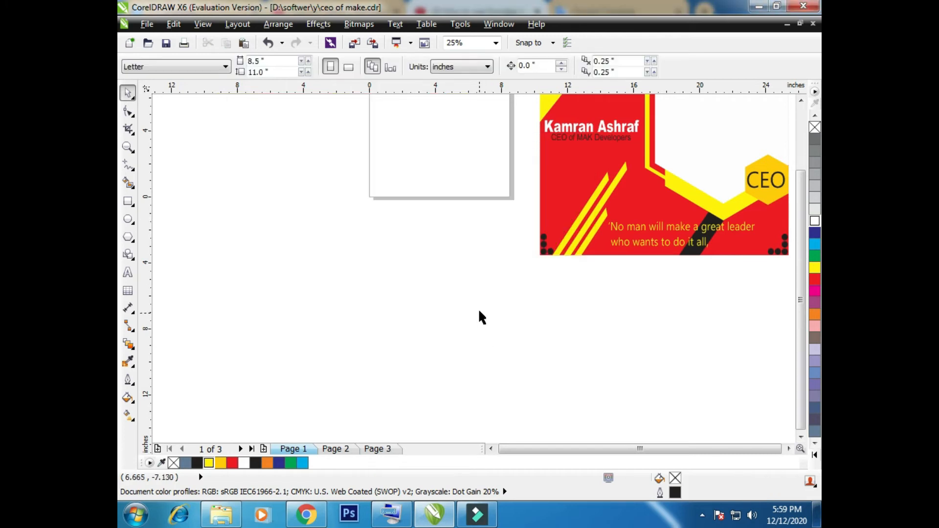
pyautogui.hotkey('ctrl', 'z')
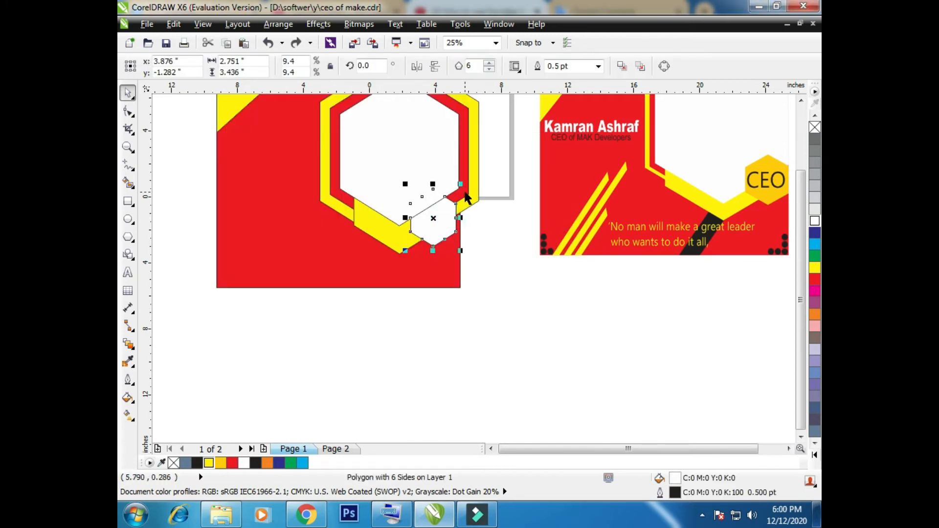
# Arrange the stacking order so the small white hexagon sits in front of the large white hexagon
pyautogui.click(464, 189)
pyautogui.click(431, 187)
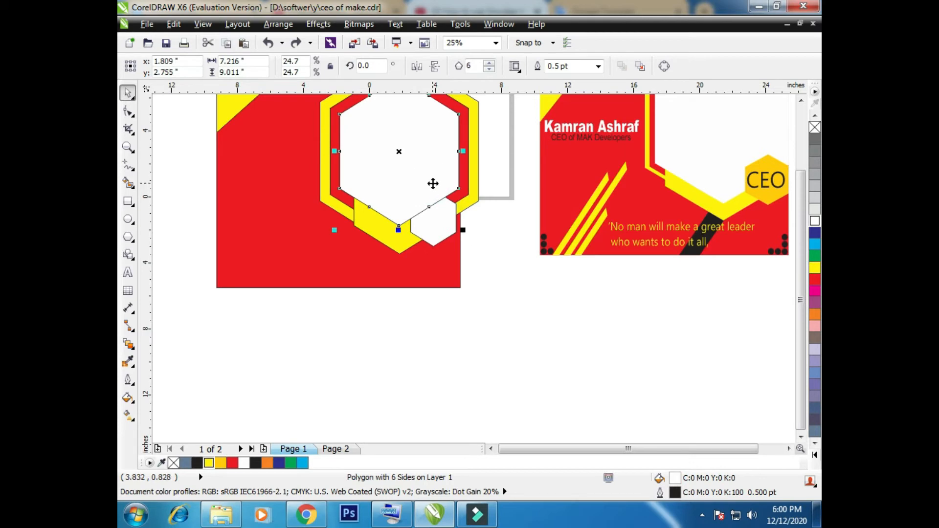
pyautogui.hotkey('shift', 'pagedown')
pyautogui.hotkey('shift', 'pageup')
pyautogui.click(449, 230)
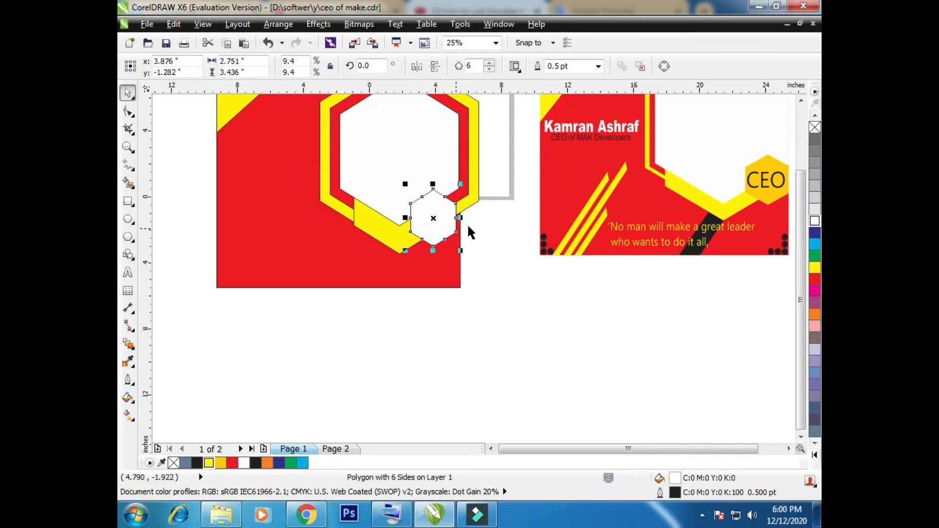
pyautogui.click(489, 251)
# Draw a thin horizontal rectangle 9.75 × 0.5 in that overlaps the red background's left edge
pyautogui.scroll(-1, 487, 251)
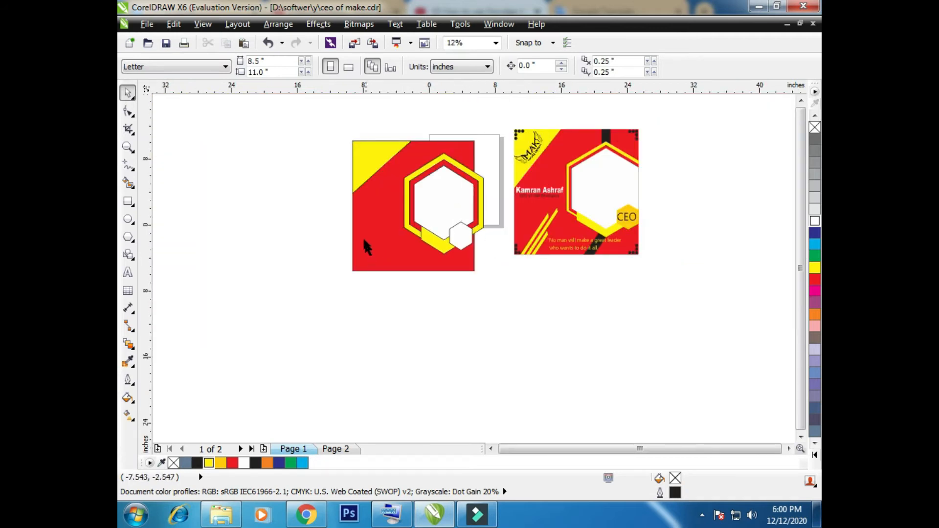
pyautogui.scroll(1, 363, 238)
pyautogui.click(128, 202)
pyautogui.moveTo(197, 225); pyautogui.dragTo(358, 233)
pyautogui.press('F10')
pyautogui.scroll(1, 343, 223)
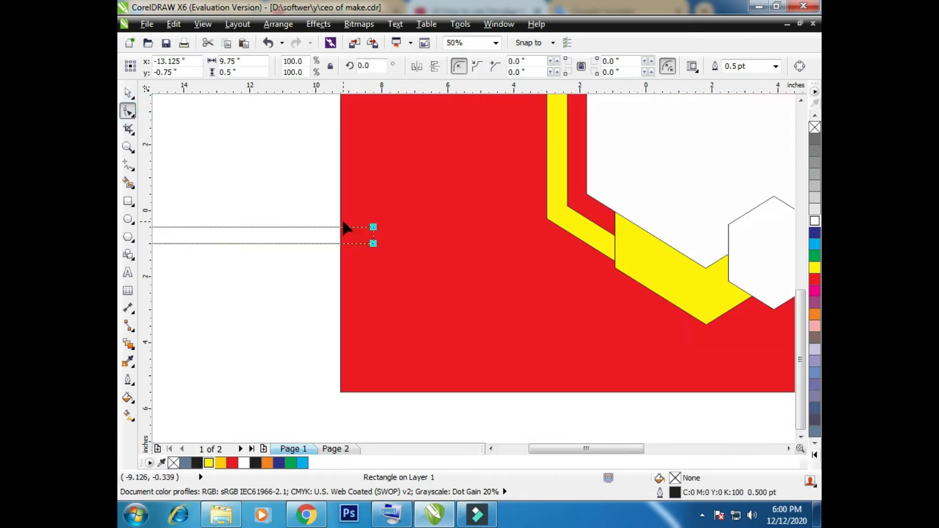
# Try chamfering the thin rectangle's corners by 0.125 in with a yellow fill, and delete the shape
pyautogui.moveTo(372, 246); pyautogui.dragTo(387, 247)
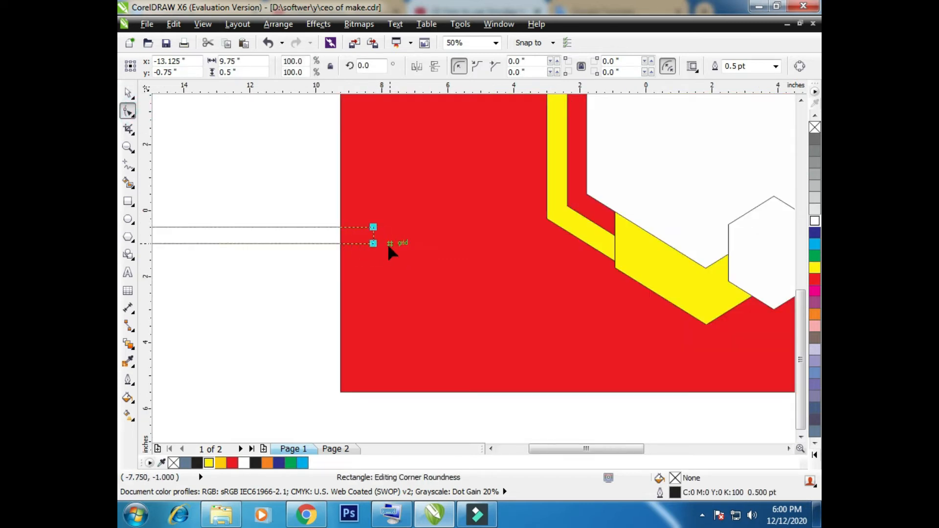
pyautogui.click(495, 65)
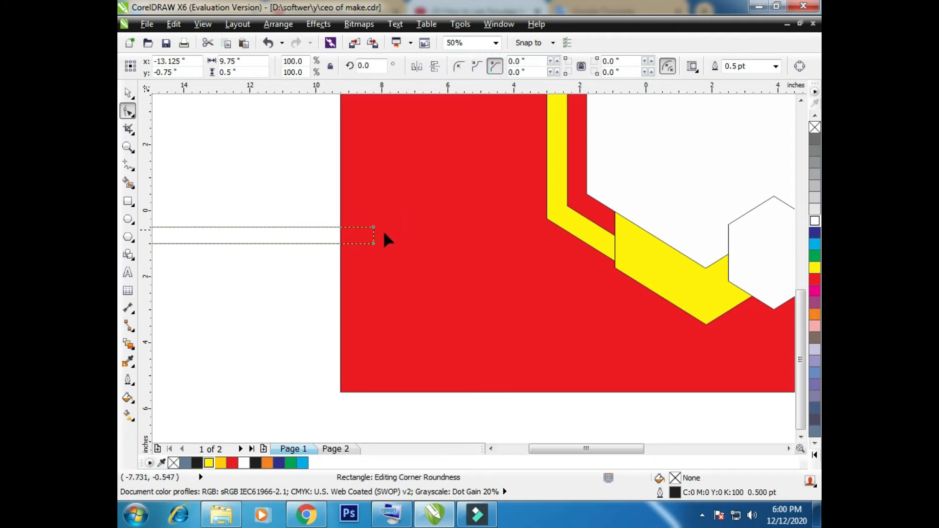
pyautogui.moveTo(373, 243); pyautogui.dragTo(312, 236)
pyautogui.moveTo(369, 227); pyautogui.dragTo(378, 230)
pyautogui.click(128, 92)
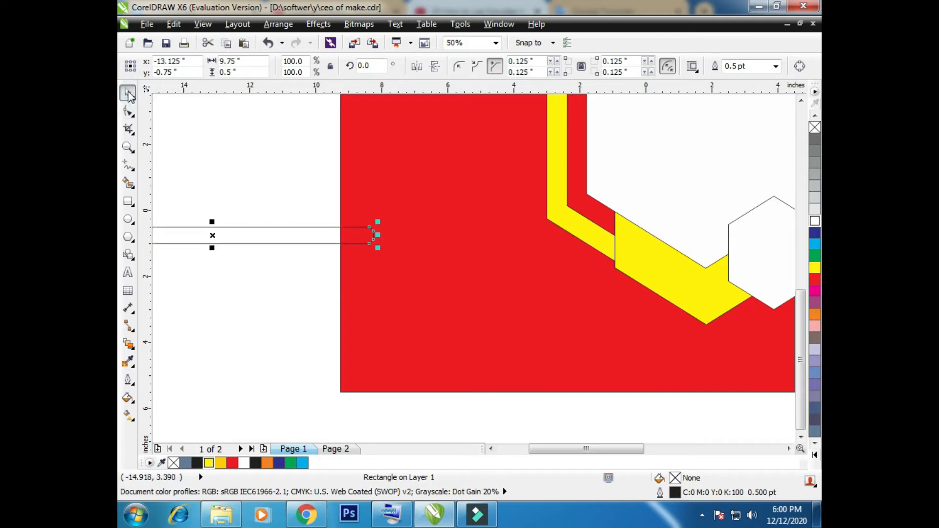
pyautogui.click(815, 268)
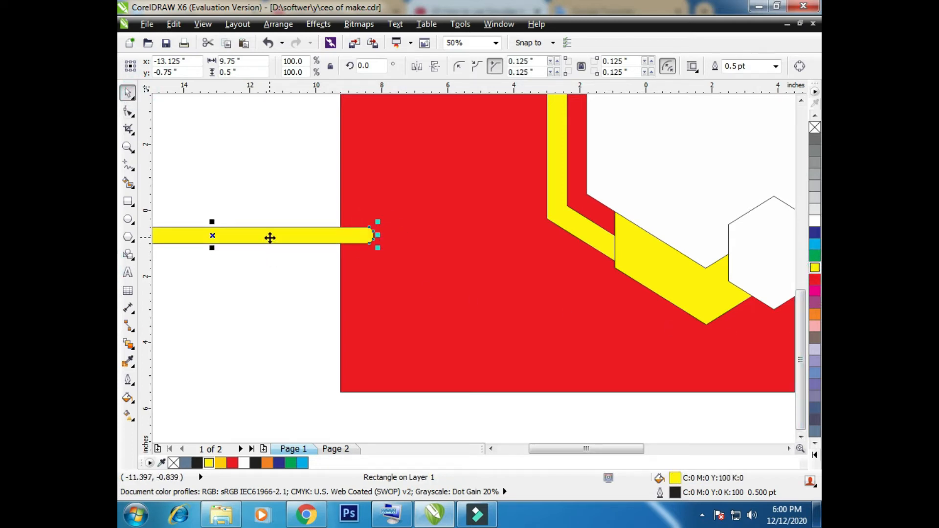
pyautogui.press('Delete')
# Draw a thin horizontal rectangle 8 × 0.5 in across the red background's left edge and convert it to curves
pyautogui.click(127, 201)
pyautogui.moveTo(175, 228); pyautogui.dragTo(440, 244)
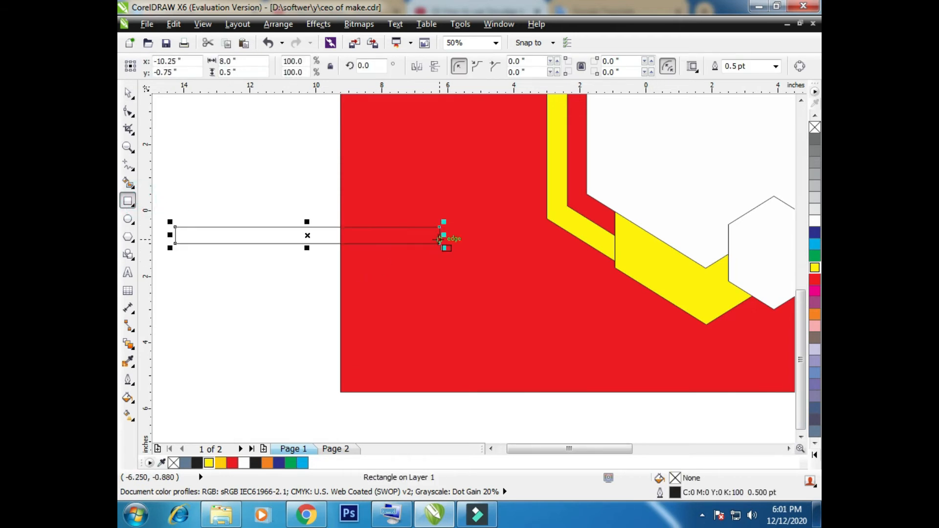
pyautogui.click(129, 113)
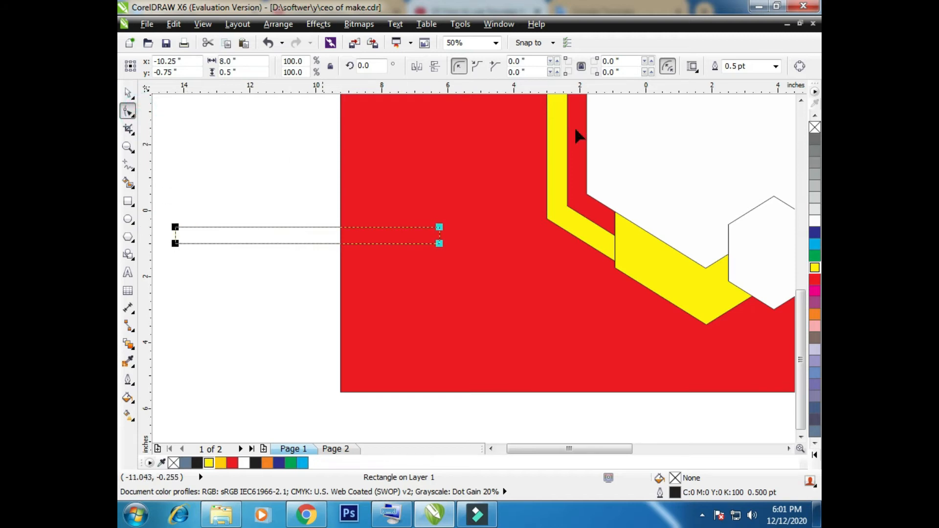
pyautogui.hotkey('ctrl', 'q')
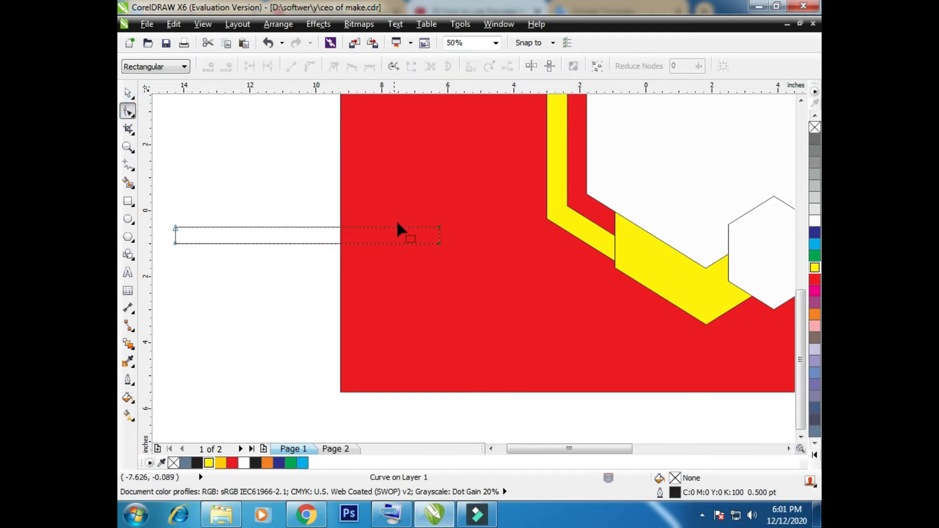
# Slant the thin rectangle's right end by shifting its lower corner node inward along the bottom edge
pyautogui.click(438, 243)
pyautogui.moveTo(434, 243); pyautogui.dragTo(408, 243)
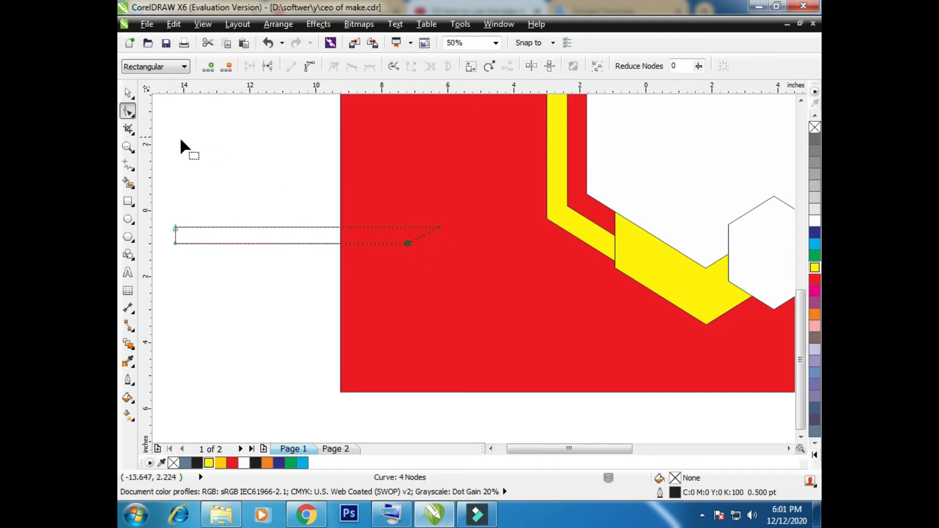
pyautogui.press('space')
# Reduce the slanted stripe to 0.25 in high and stagger three copies of it across the red background's left edge
pyautogui.moveTo(304, 251); pyautogui.dragTo(226, 250)
pyautogui.moveTo(295, 233); pyautogui.dragTo(283, 211)
pyautogui.click(283, 250)
pyautogui.moveTo(282, 250); pyautogui.dragTo(431, 230)
pyautogui.click(315, 215)
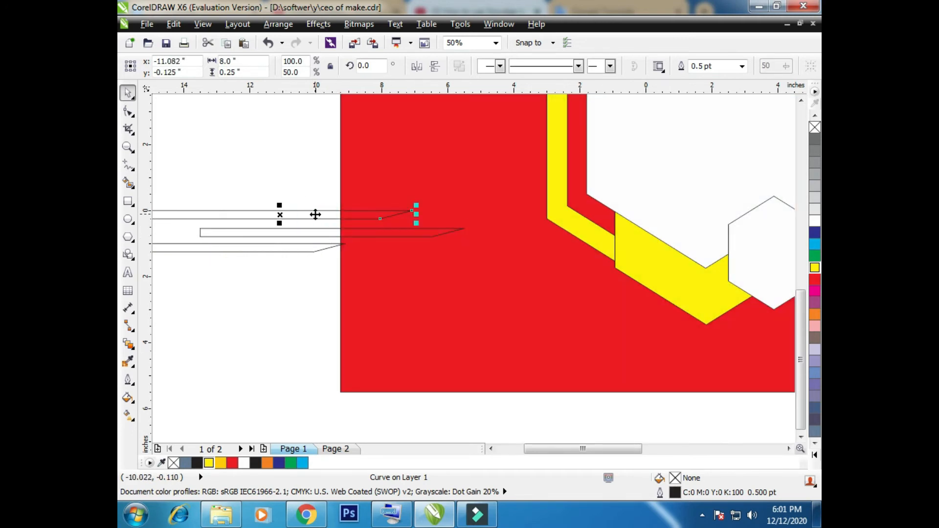
pyautogui.moveTo(315, 214); pyautogui.dragTo(321, 230)
pyautogui.scroll(1, 303, 208)
pyautogui.moveTo(307, 296); pyautogui.dragTo(309, 288)
pyautogui.scroll(-2, 334, 230)
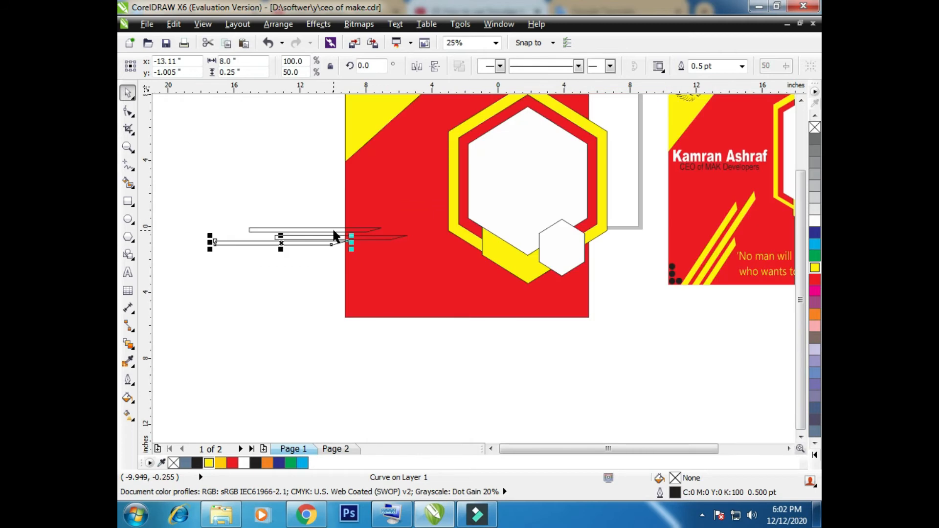
# Fill all three slanted stripes with yellow
pyautogui.click(262, 205)
pyautogui.click(295, 243)
pyautogui.click(209, 463)
pyautogui.click(325, 237)
pyautogui.click(209, 463)
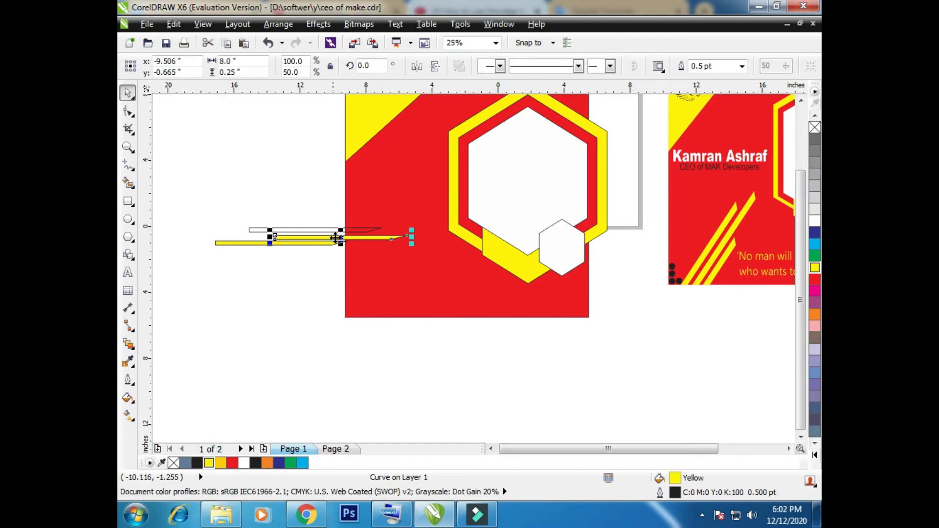
pyautogui.click(327, 231)
pyautogui.click(209, 463)
# Tighten the vertical gaps by moving the upper and lower yellow stripes close to the middle one
pyautogui.scroll(2, 311, 229)
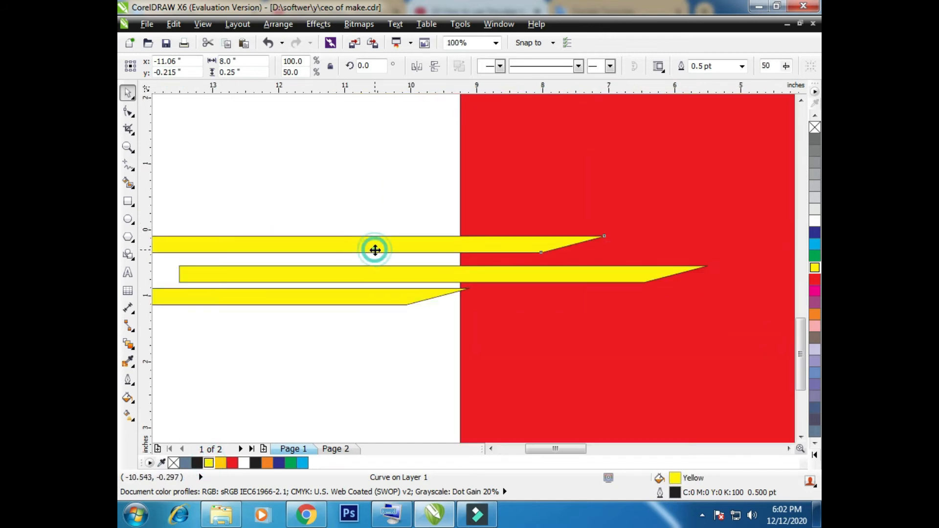
pyautogui.moveTo(368, 258); pyautogui.dragTo(367, 258)
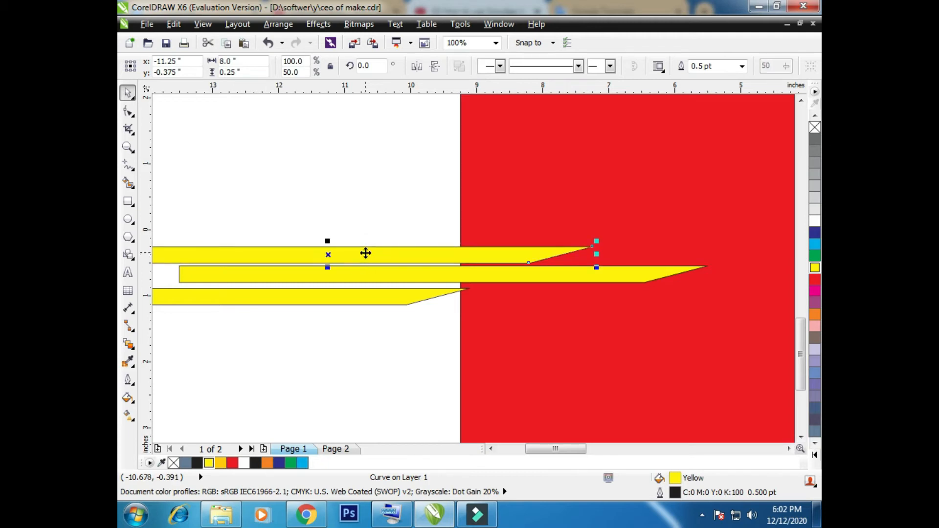
pyautogui.click(352, 294)
pyautogui.scroll(-1, 363, 215)
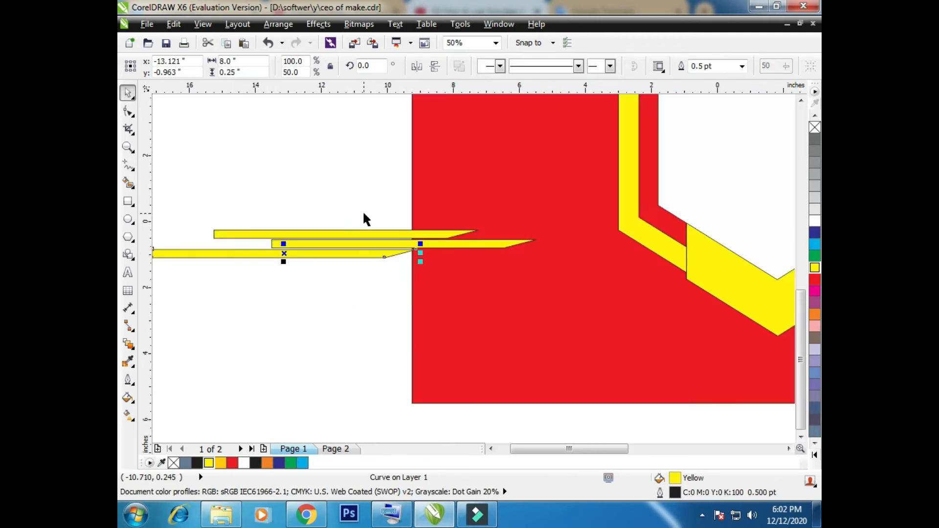
pyautogui.scroll(-1, 182, 195)
# Group the three yellow stripes and move the group down near the red background's bottom edge
pyautogui.moveTo(156, 203); pyautogui.dragTo(369, 249)
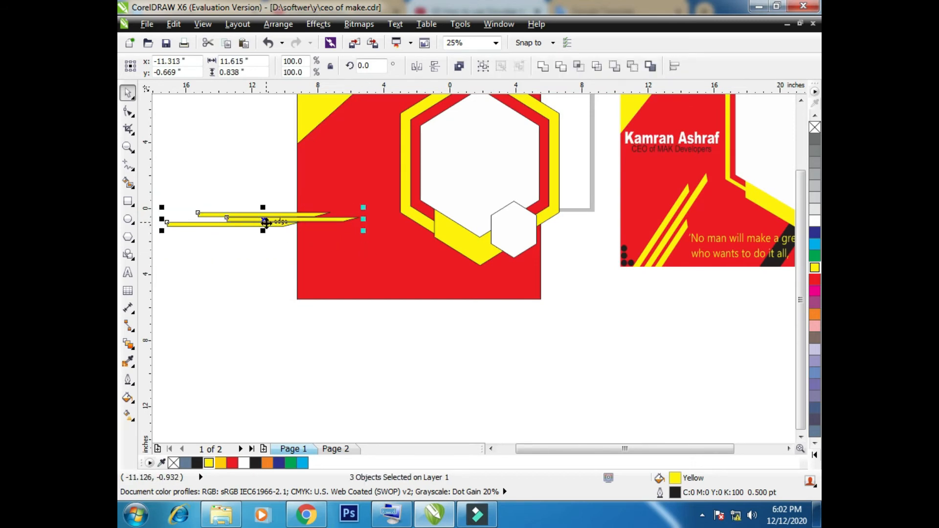
pyautogui.hotkey('ctrl', 'g')
pyautogui.moveTo(266, 220); pyautogui.dragTo(266, 260)
pyautogui.click(266, 259)
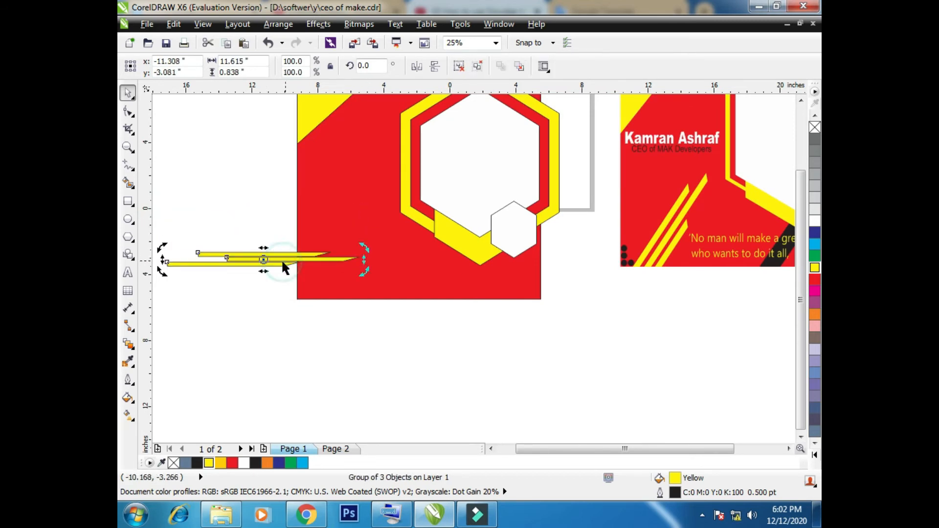
# Rotate the stripe group to 44.6° and place it across the lower-left part of the red background
pyautogui.moveTo(161, 270); pyautogui.dragTo(177, 304)
pyautogui.moveTo(204, 350); pyautogui.dragTo(224, 307)
pyautogui.hotkey('ctrl', 'z')
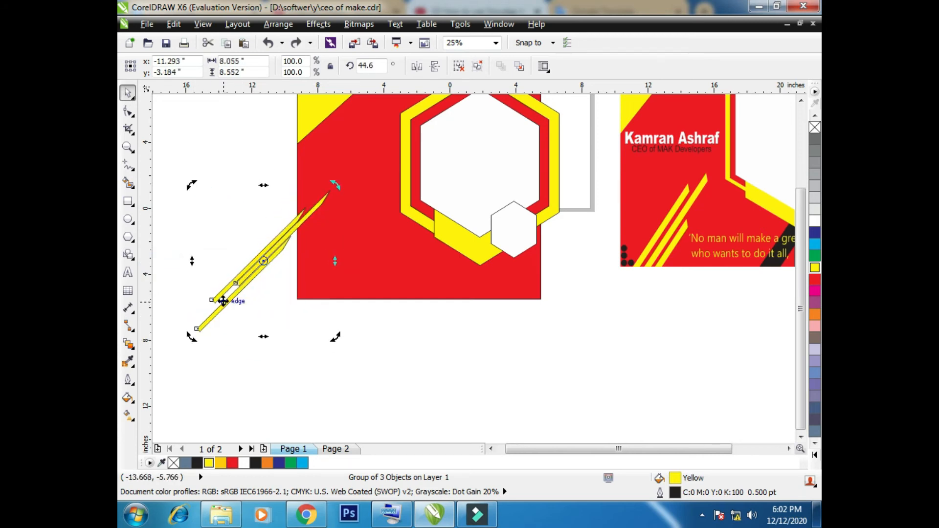
pyautogui.click(248, 266)
pyautogui.moveTo(248, 267); pyautogui.dragTo(319, 294)
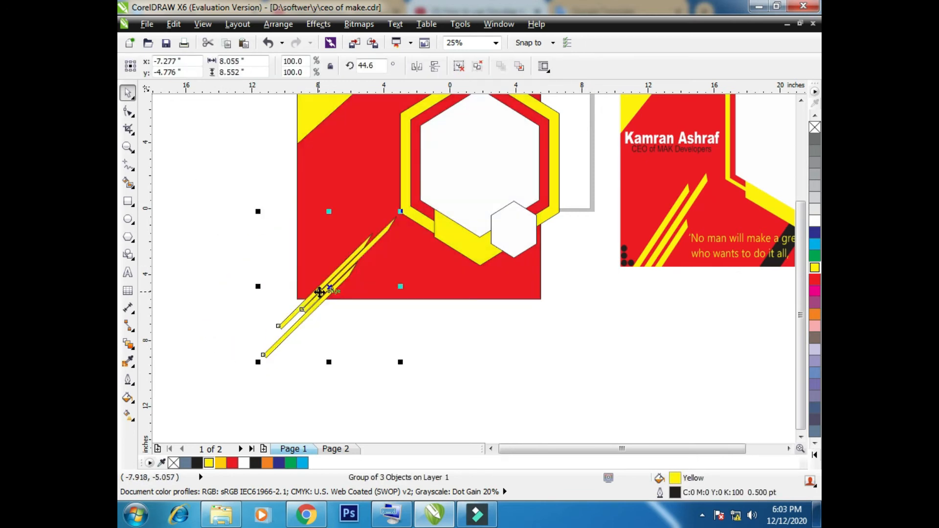
# Ungroup the yellow stripes and shift the upper-left stripe outward to widen its gap from the middle one
pyautogui.click(459, 67)
pyautogui.scroll(2, 293, 313)
pyautogui.moveTo(362, 241); pyautogui.dragTo(367, 245)
pyautogui.click(424, 350)
pyautogui.click(356, 255)
pyautogui.press('F10')
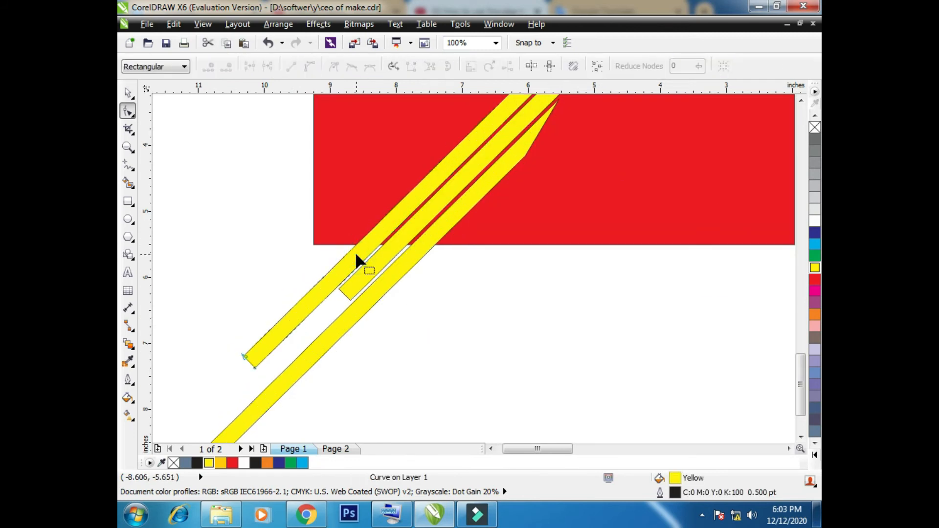
pyautogui.click(129, 94)
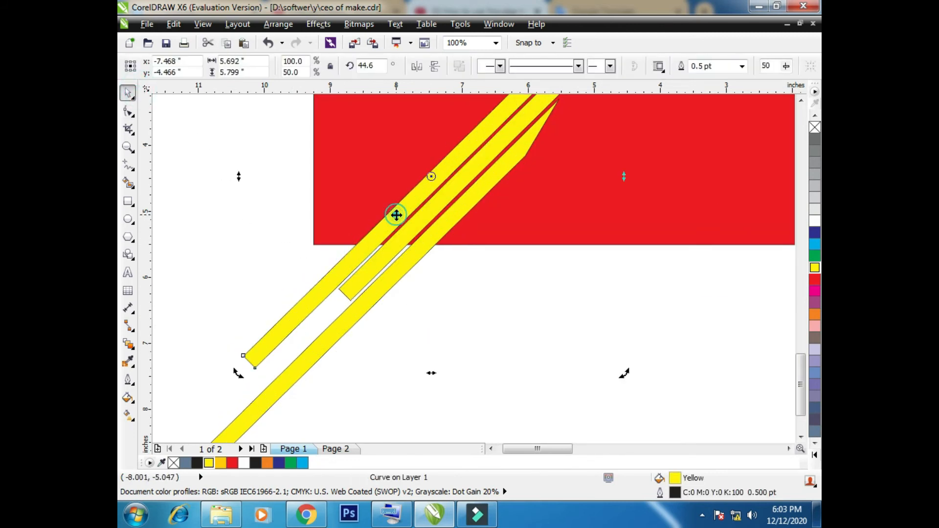
pyautogui.click(435, 187)
pyautogui.click(413, 302)
pyautogui.click(392, 277)
pyautogui.moveTo(434, 182); pyautogui.dragTo(404, 190)
# Reposition the yellow stripes so that the gaps between all three look even
pyautogui.click(431, 237)
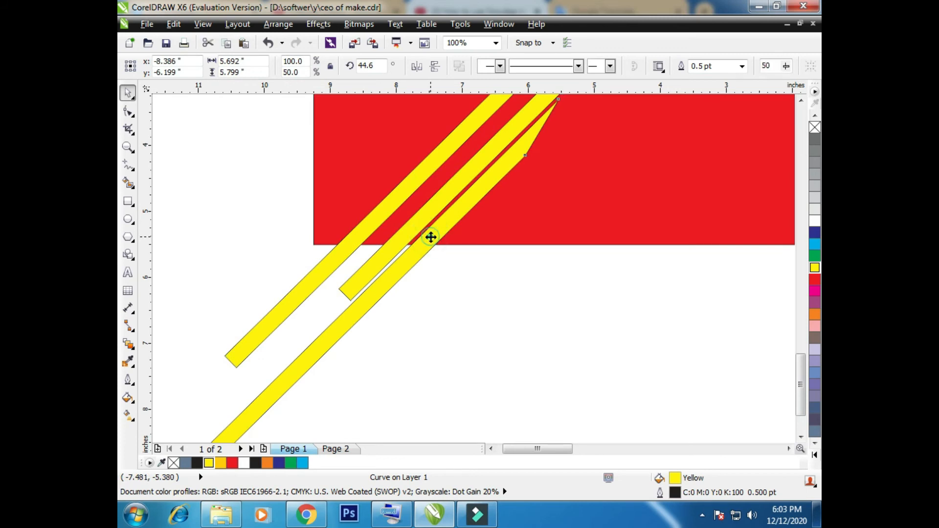
pyautogui.press('F10')
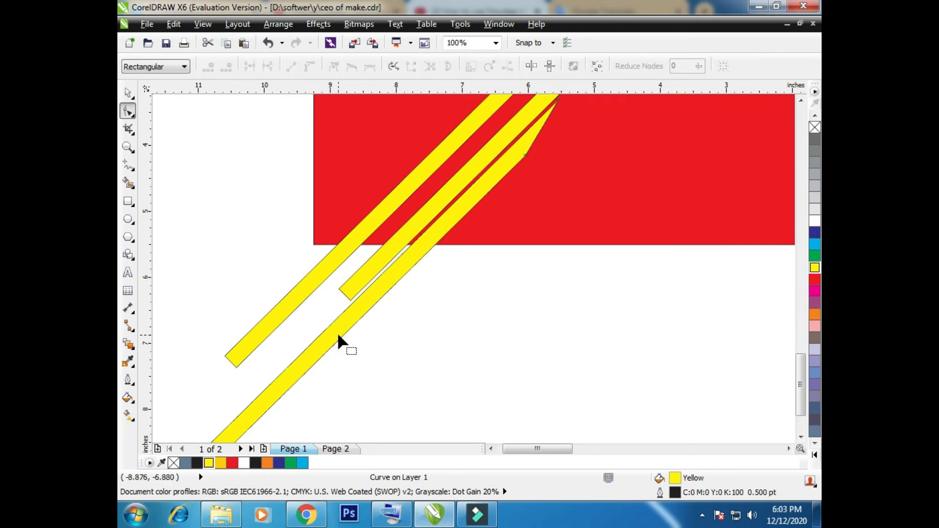
pyautogui.click(129, 94)
pyautogui.moveTo(373, 293); pyautogui.dragTo(383, 311)
pyautogui.moveTo(364, 221); pyautogui.dragTo(369, 227)
pyautogui.moveTo(423, 269); pyautogui.dragTo(416, 256)
pyautogui.scroll(-2, 453, 277)
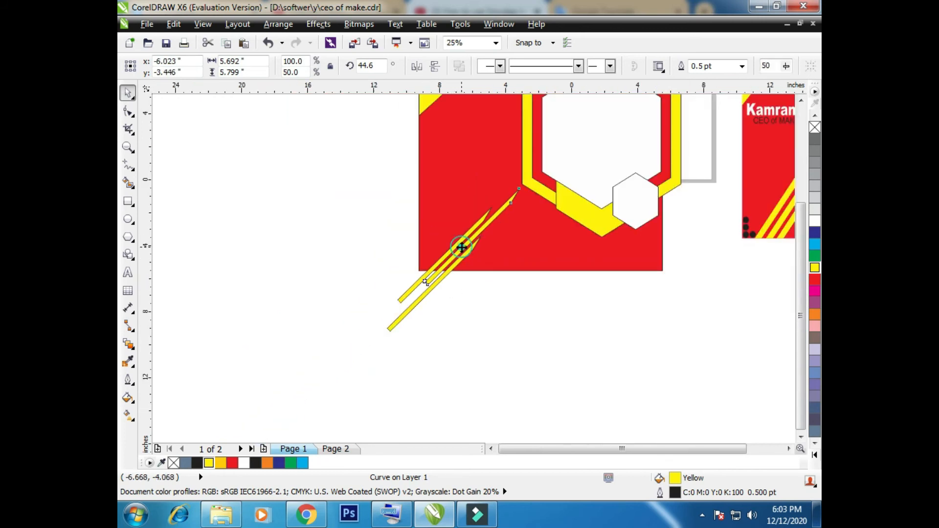
# Regroup the three yellow stripes and rotate the group to a steeper diagonal over the background's bottom edge
pyautogui.click(447, 329)
pyautogui.moveTo(381, 357); pyautogui.dragTo(525, 183)
pyautogui.hotkey('ctrl', 'g')
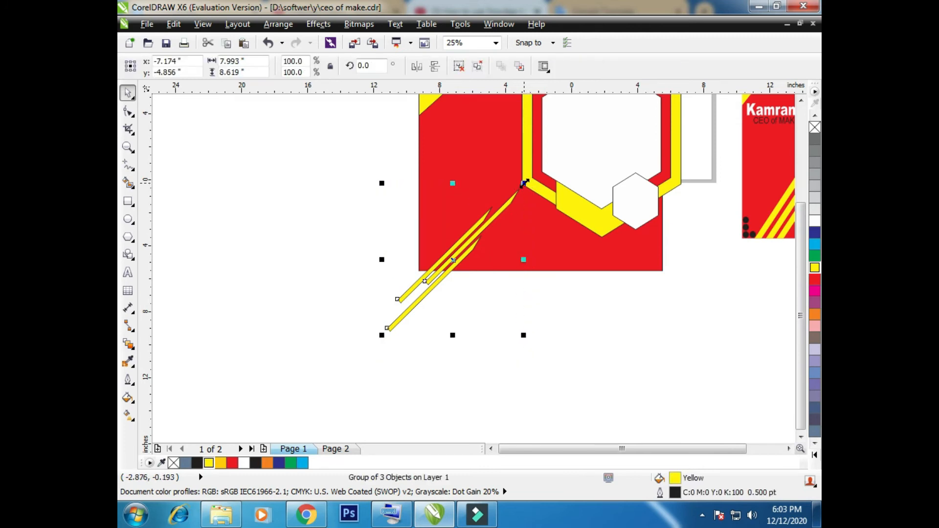
pyautogui.moveTo(464, 253); pyautogui.dragTo(453, 264)
pyautogui.moveTo(374, 344); pyautogui.dragTo(388, 370)
pyautogui.moveTo(427, 287); pyautogui.dragTo(447, 282)
pyautogui.hotkey('ctrl', 'z')
# PowerClip the yellow stripe group inside the red background rectangle
pyautogui.click(442, 315)
pyautogui.click(417, 288)
pyautogui.rightClick(450, 279)
pyautogui.click(507, 10)
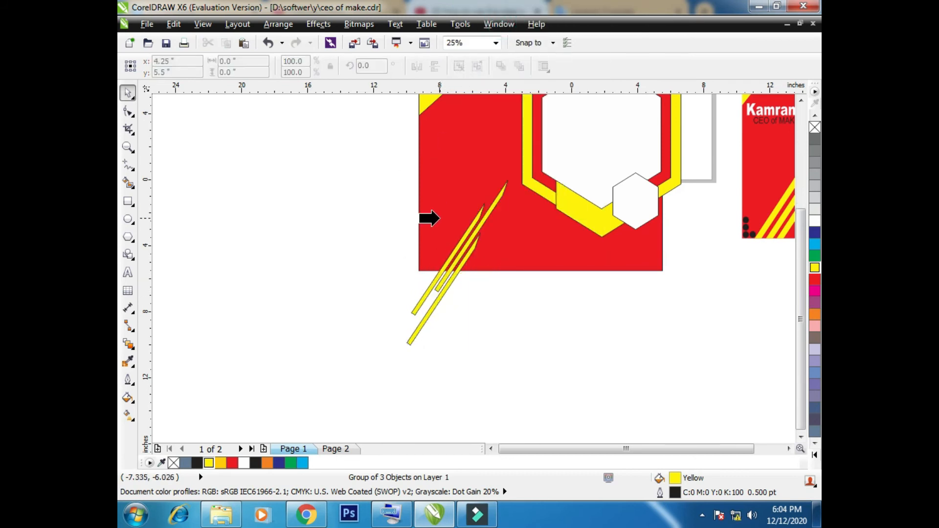
pyautogui.click(441, 215)
# Draw narrow rectangles about 1.75 × 5.6 in over the hexagon frame's top and bottom, tilting the lower one to 327.6°
pyautogui.scroll(-4, 530, 308)
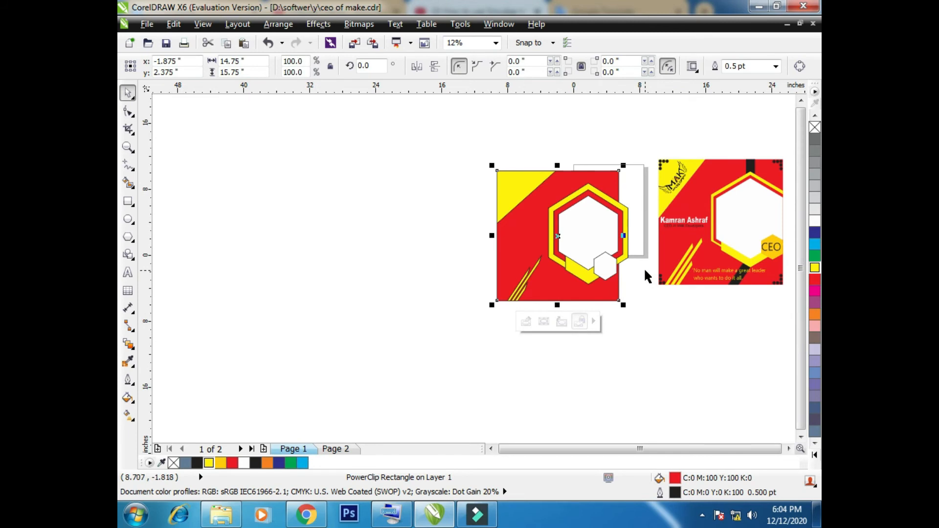
pyautogui.click(128, 203)
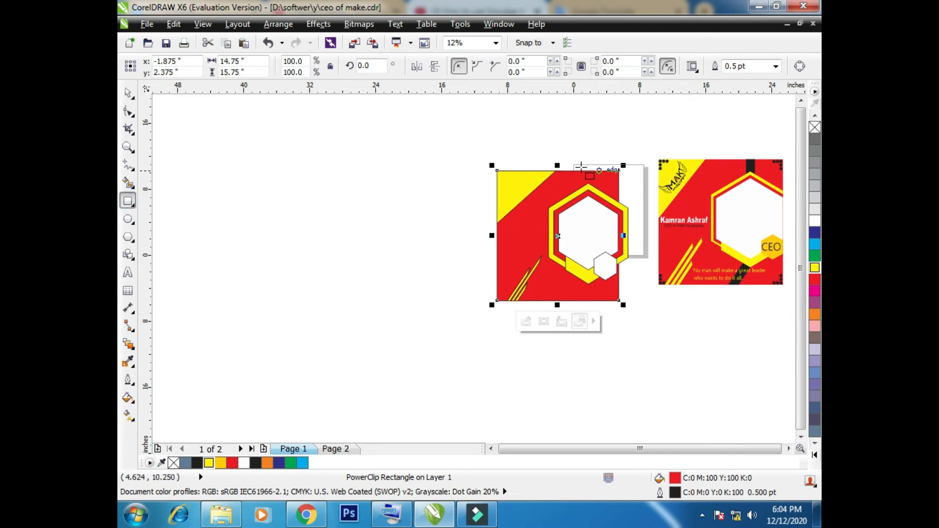
pyautogui.scroll(1, 578, 167)
pyautogui.moveTo(585, 141)
pyautogui.mouseDown()
pyautogui.moveTo(629, 235)
pyautogui.moveTo(615, 235)
pyautogui.moveTo(584, 431)
pyautogui.moveTo(599, 432)
pyautogui.mouseUp()
pyautogui.click(129, 93)
pyautogui.moveTo(799, 258); pyautogui.dragTo(803, 293)
pyautogui.click(596, 394)
pyautogui.moveTo(616, 423); pyautogui.dragTo(562, 394)
# Add a vertical guideline, align the upper rectangle's left edge to it, and nudge the tilted rectangle toward the frame's bottom corner
pyautogui.moveTo(149, 264); pyautogui.dragTo(587, 260)
pyautogui.click(602, 190)
pyautogui.moveTo(602, 191); pyautogui.dragTo(604, 197)
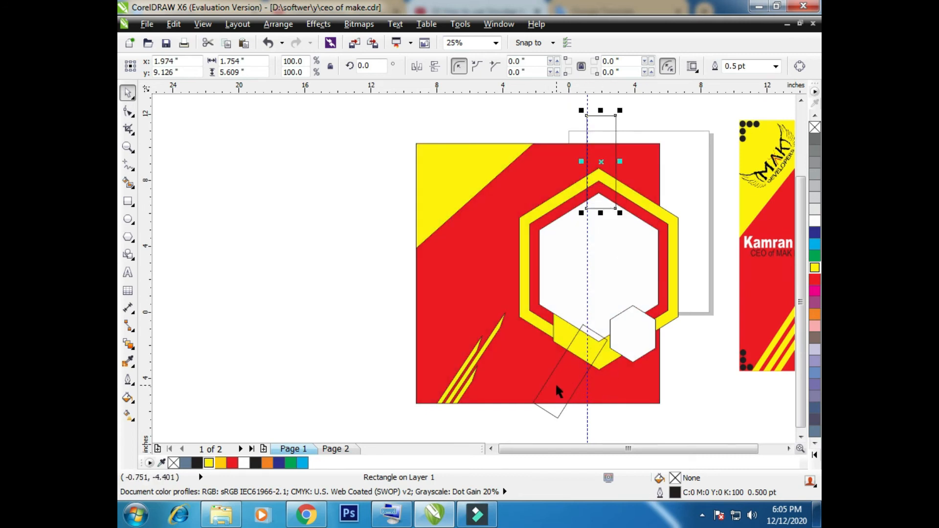
pyautogui.moveTo(556, 387); pyautogui.dragTo(566, 389)
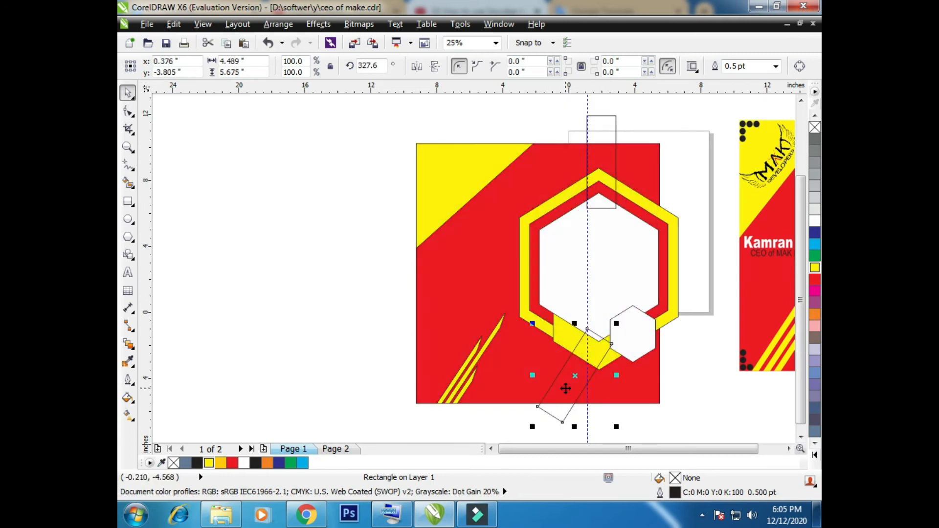
# Fill the tilted lower rectangle and the upright upper rectangle with black
pyautogui.scroll(4, 816, 185)
pyautogui.click(816, 116)
pyautogui.click(816, 116)
pyautogui.doubleClick(817, 116)
pyautogui.doubleClick(589, 176)
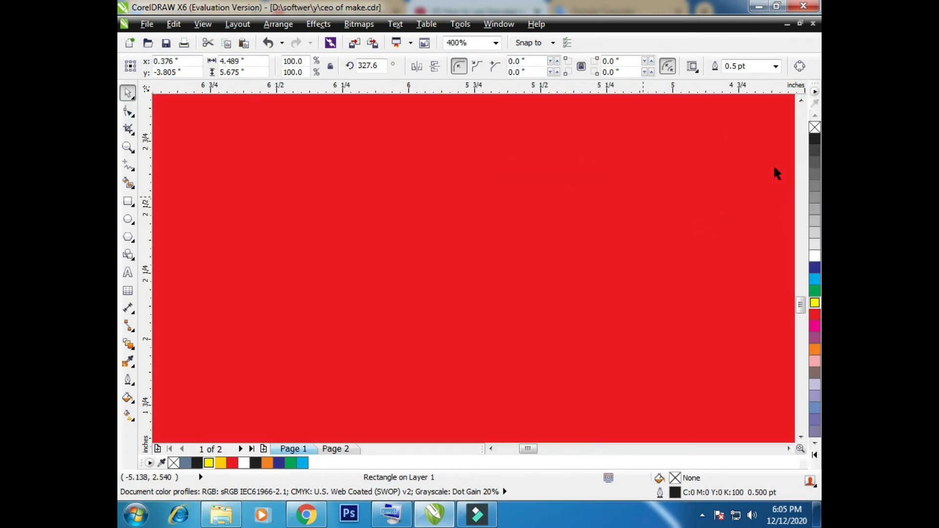
pyautogui.scroll(-4, 515, 224)
pyautogui.click(816, 141)
pyautogui.click(642, 161)
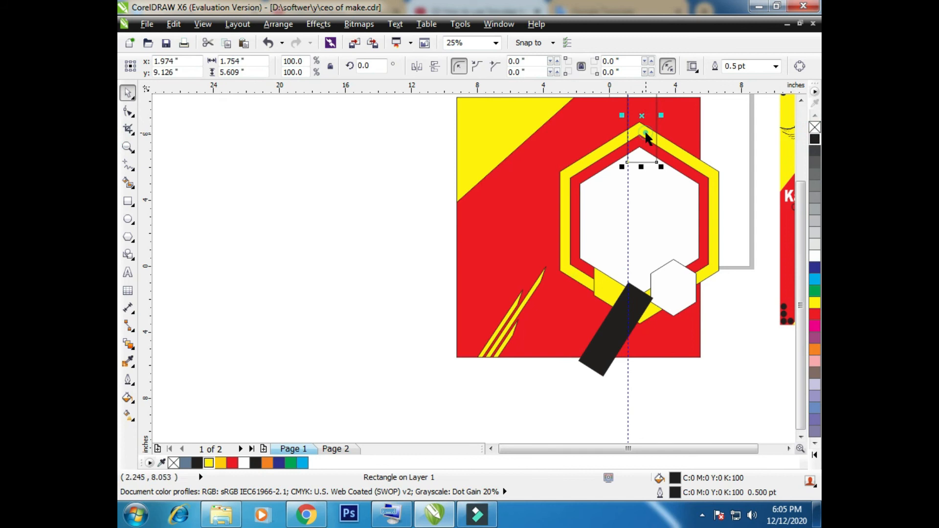
pyautogui.click(816, 142)
# PowerClip both black bars inside the red background so they sit behind the hexagon frame
pyautogui.rightClick(645, 131)
pyautogui.click(689, 143)
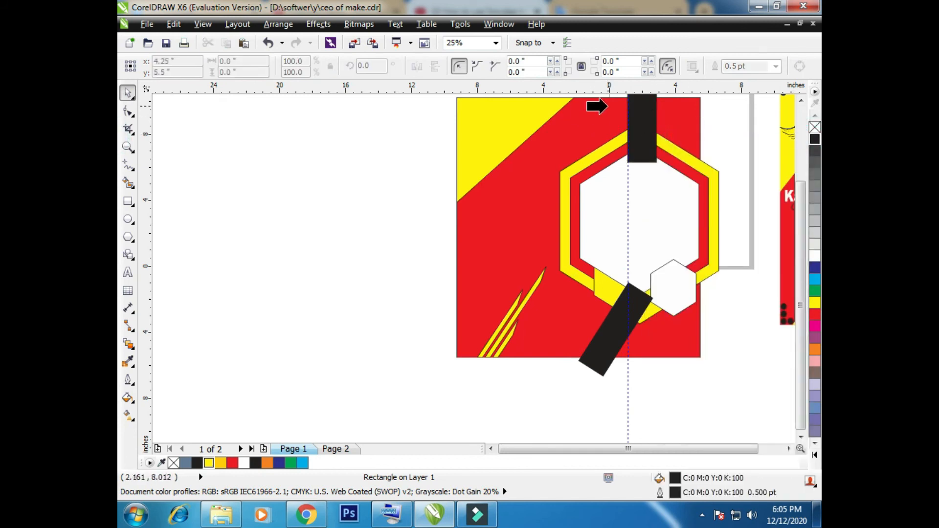
pyautogui.click(597, 105)
pyautogui.click(620, 333)
pyautogui.rightClick(618, 332)
pyautogui.click(659, 8)
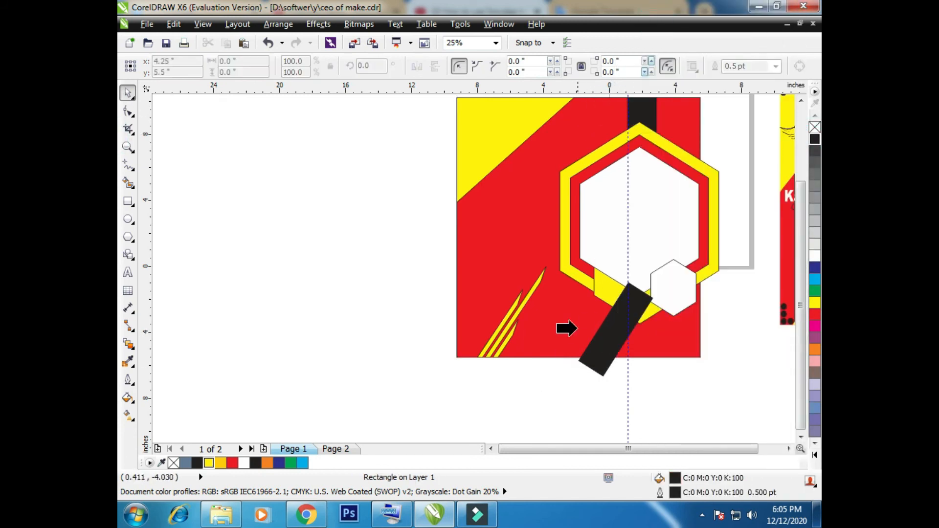
pyautogui.click(572, 325)
# Create a 0.825 in black circle and copy it into an L of five circles in the yellow corner
pyautogui.scroll(-1, 704, 314)
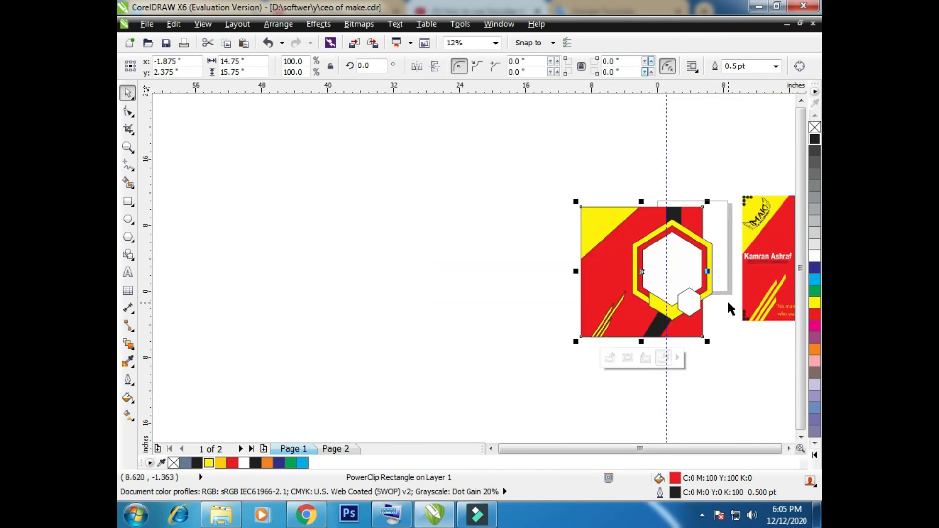
pyautogui.click(128, 219)
pyautogui.moveTo(451, 209)
pyautogui.mouseDown()
pyautogui.moveTo(493, 251)
pyautogui.moveTo(458, 219)
pyautogui.moveTo(593, 213)
pyautogui.mouseUp()
pyautogui.click(128, 92)
pyautogui.scroll(4, 606, 211)
pyautogui.scroll(2, 607, 210)
pyautogui.moveTo(480, 239); pyautogui.dragTo(504, 247)
pyautogui.moveTo(559, 292); pyautogui.dragTo(482, 390)
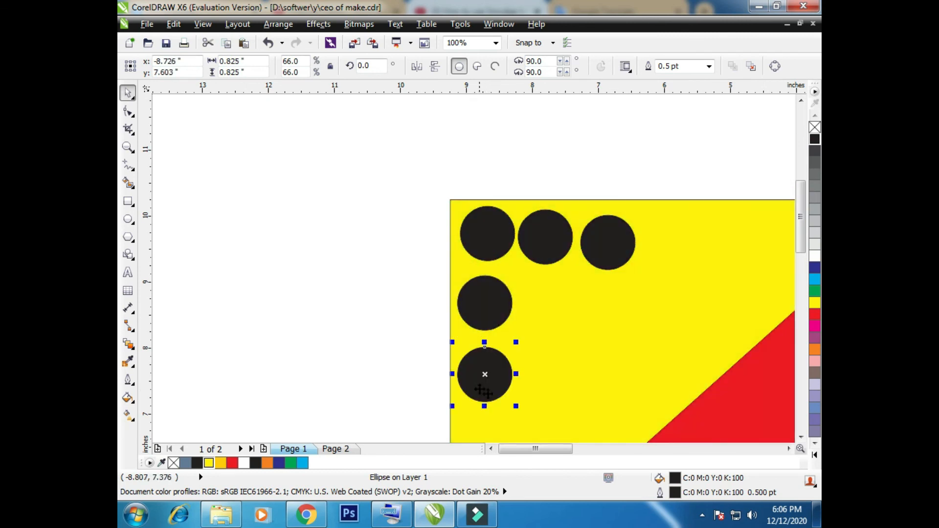
# Copy the five corner circles to the background's top-right corner and mirror the copy horizontally
pyautogui.moveTo(366, 180); pyautogui.dragTo(672, 417)
pyautogui.moveTo(545, 248); pyautogui.dragTo(721, 249)
pyautogui.moveTo(548, 448); pyautogui.dragTo(583, 446)
pyautogui.scroll(-1, 574, 335)
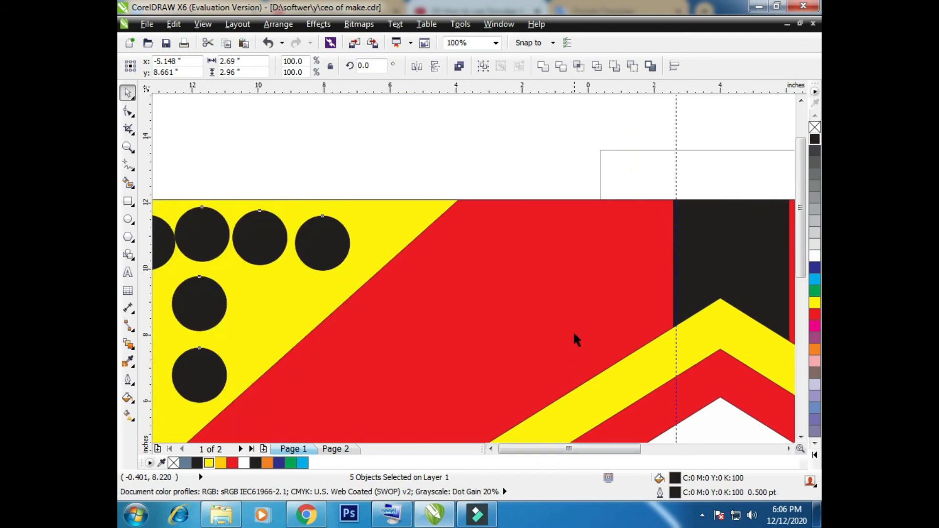
pyautogui.scroll(-2, 574, 330)
pyautogui.moveTo(495, 315); pyautogui.dragTo(649, 310)
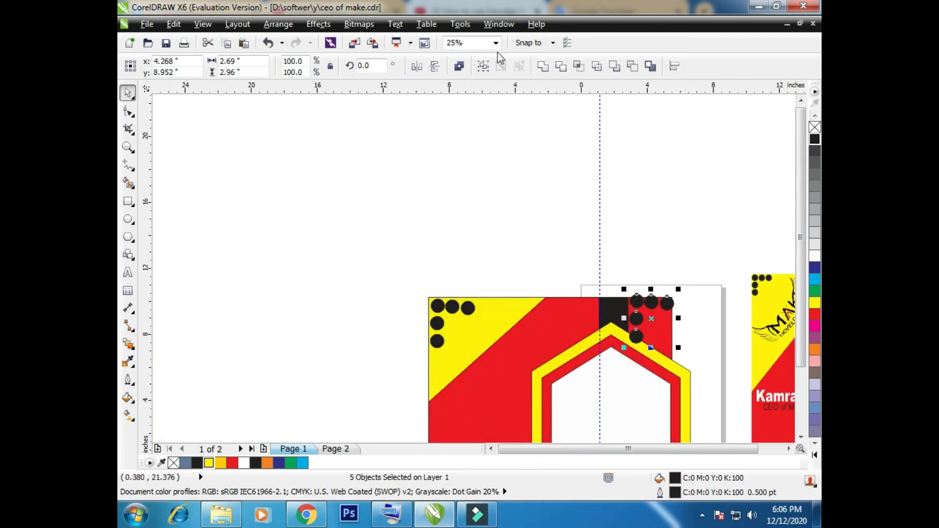
pyautogui.click(417, 68)
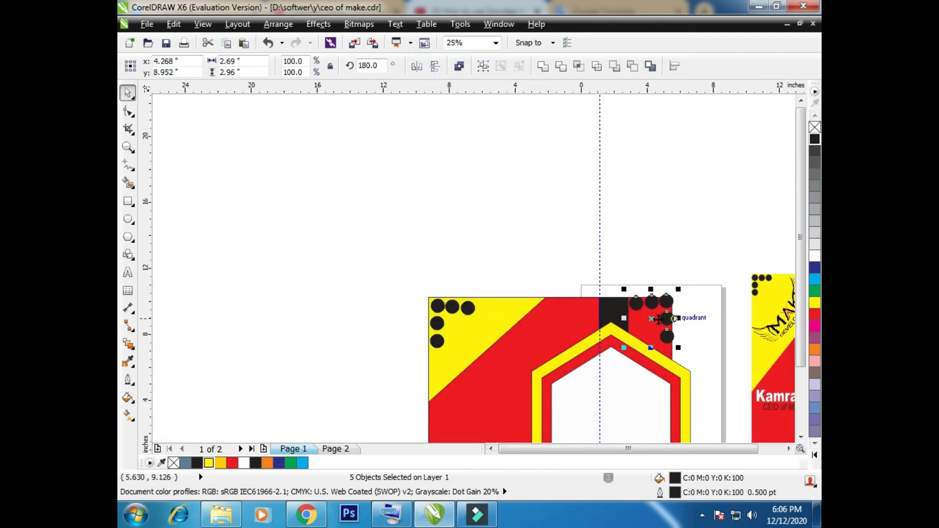
# Adjust the top-right circles, moving the leftmost one off the black bar and closer to its neighbour
pyautogui.scroll(-1, 649, 317)
pyautogui.scroll(2, 649, 317)
pyautogui.moveTo(682, 325); pyautogui.dragTo(679, 330)
pyautogui.click(616, 300)
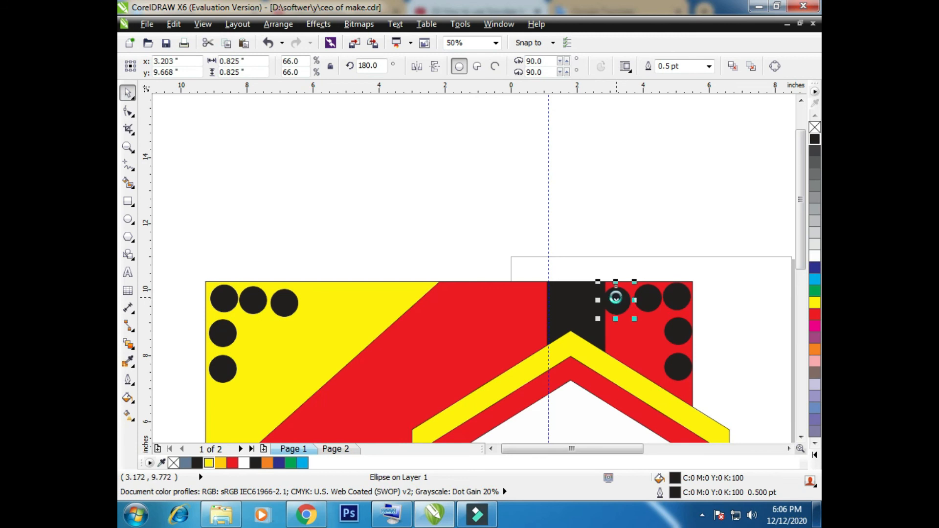
pyautogui.moveTo(620, 294); pyautogui.dragTo(631, 305)
pyautogui.click(650, 304)
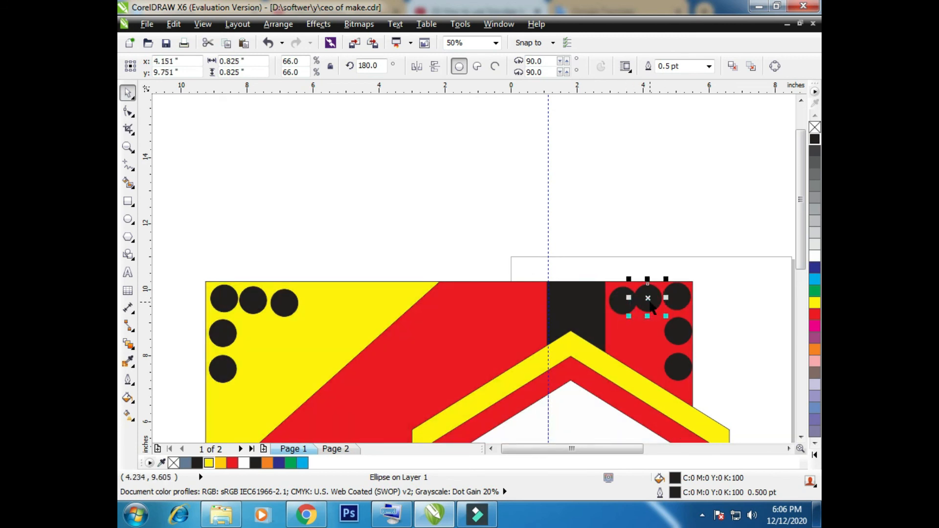
pyautogui.click(621, 304)
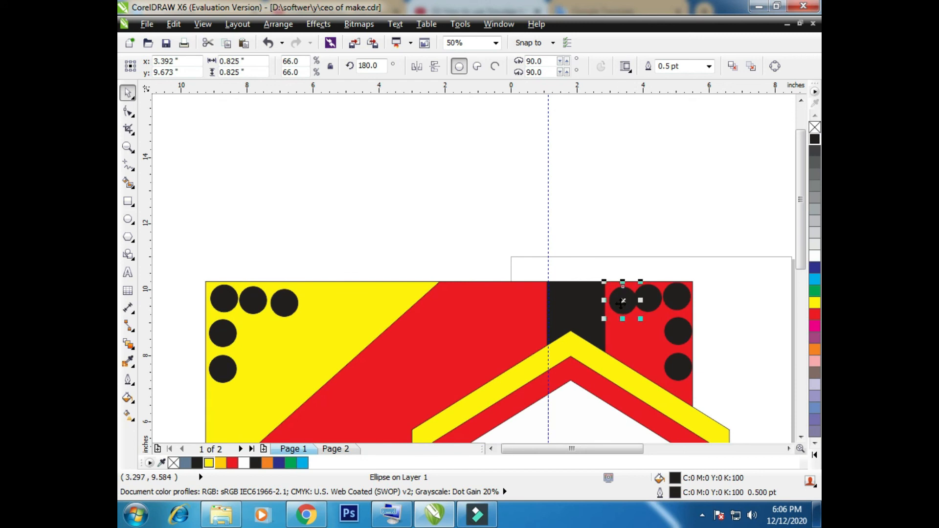
# Copy the five-circle L to the background's bottom-left and bottom-right corners
pyautogui.scroll(-4, 650, 307)
pyautogui.moveTo(582, 269); pyautogui.dragTo(652, 390)
pyautogui.rightClick(551, 390)
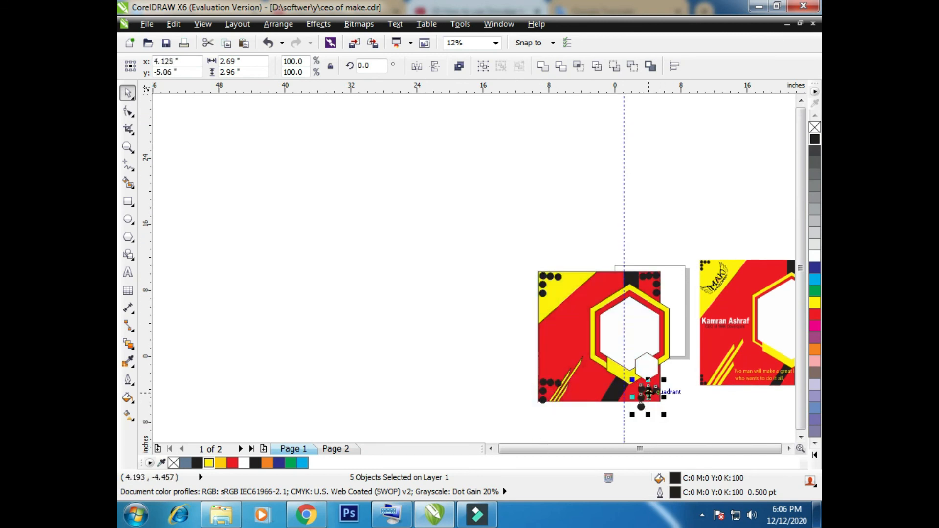
# Mirror the bottom-right circles horizontally and vertically, and fit them into that corner
pyautogui.scroll(2, 653, 390)
pyautogui.click(417, 66)
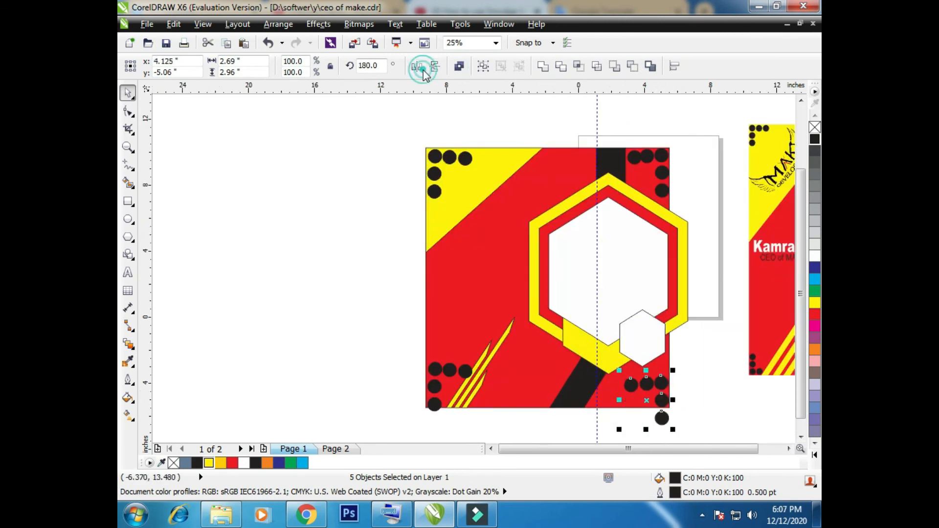
pyautogui.click(435, 67)
pyautogui.moveTo(664, 413); pyautogui.dragTo(655, 395)
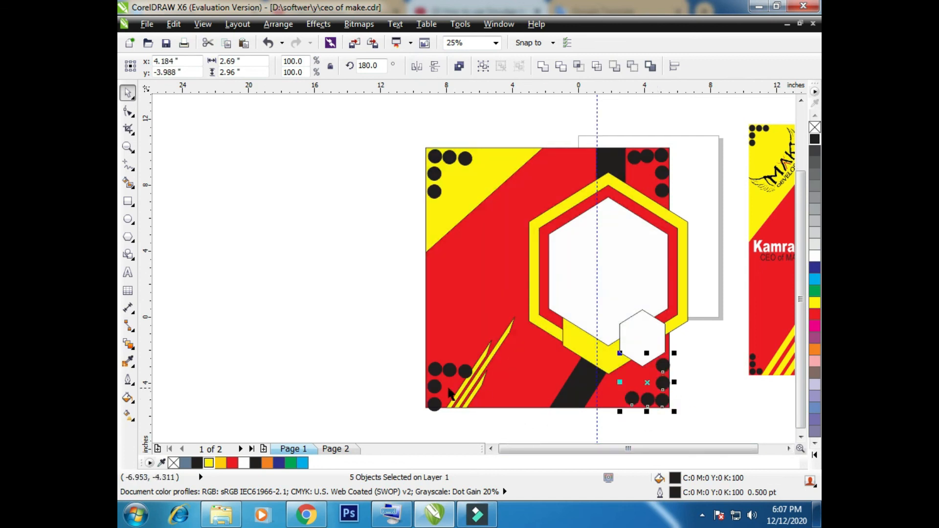
# Mirror the bottom-left circles vertically and move them up inside the background
pyautogui.click(432, 371)
pyautogui.moveTo(367, 339); pyautogui.dragTo(477, 437)
pyautogui.click(433, 66)
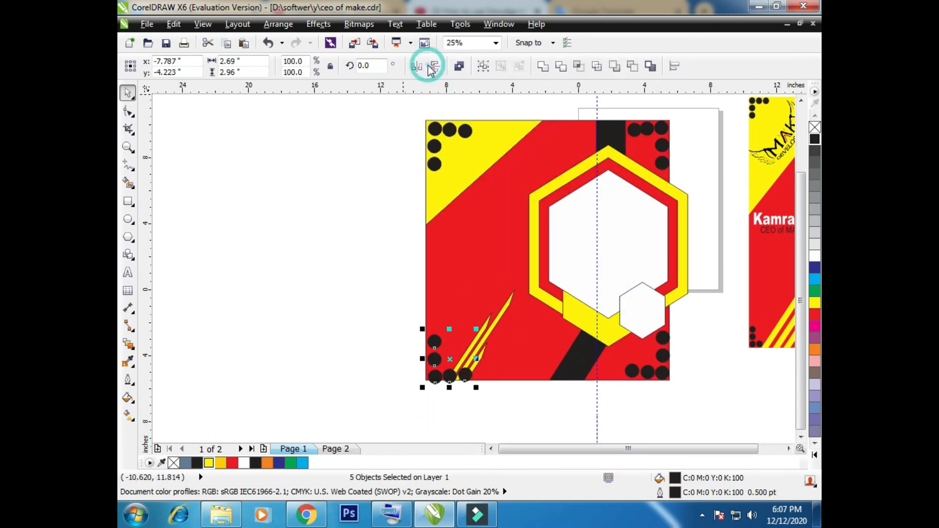
pyautogui.moveTo(434, 360); pyautogui.dragTo(434, 353)
# Delete the two bottom-left circles that overlap the yellow stripes
pyautogui.click(464, 371)
pyautogui.press('Escape')
pyautogui.click(465, 370)
pyautogui.press('Delete')
pyautogui.click(448, 371)
pyautogui.press('Delete')
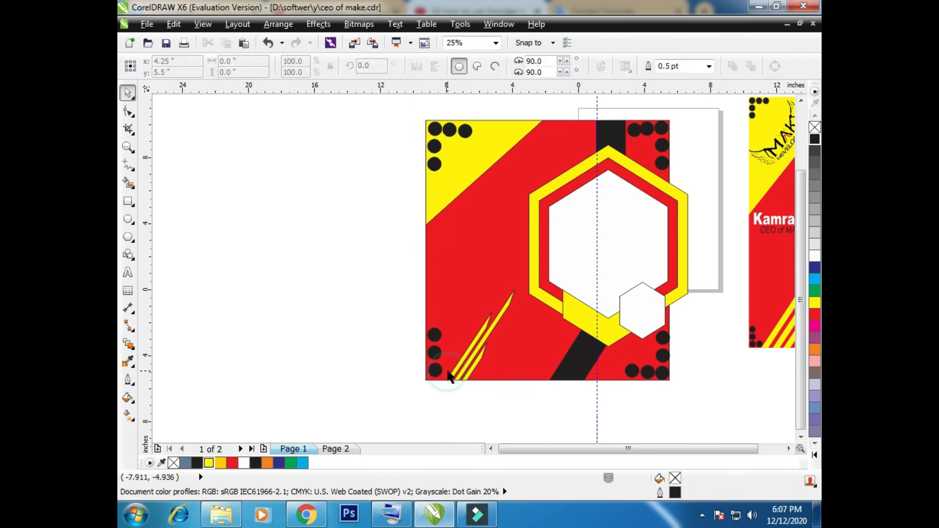
pyautogui.scroll(-2, 451, 377)
pyautogui.scroll(2, 524, 418)
pyautogui.scroll(-1, 580, 405)
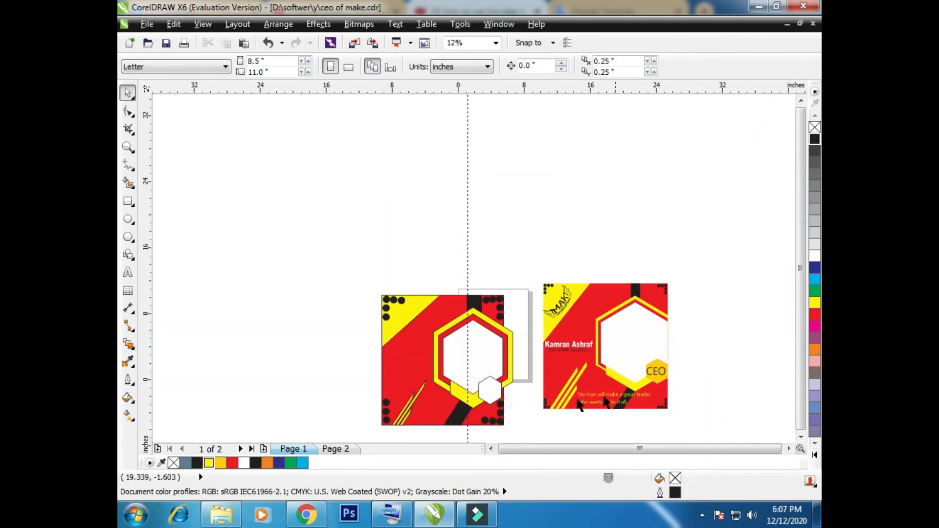